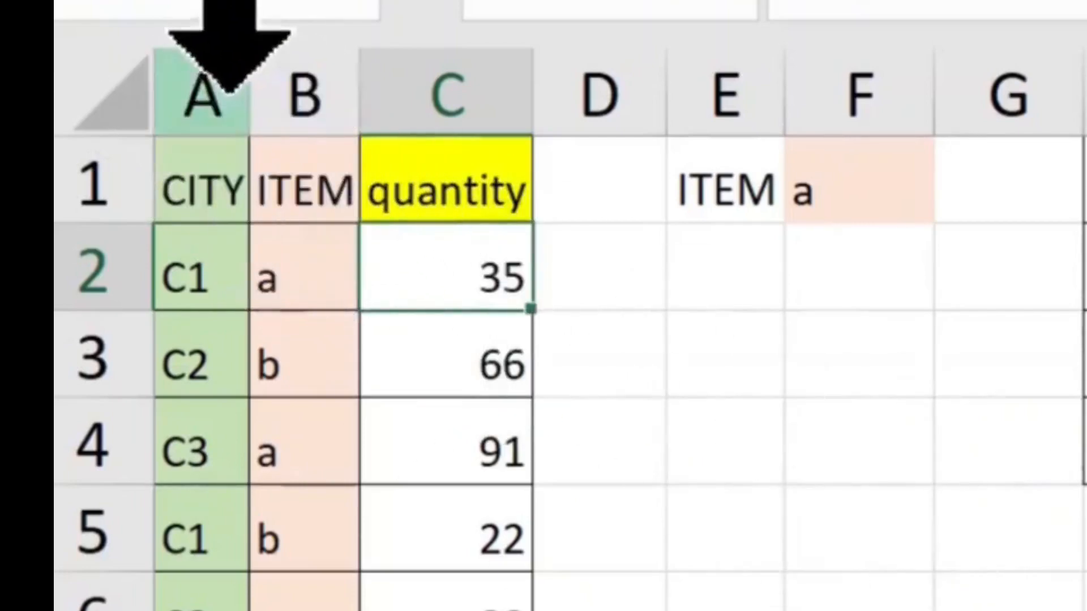
- Point out the CITY, ITEM and quantity data columns, some data cells, and the item filter in F1
{"action": "left_click", "coordinate": [202, 90]}
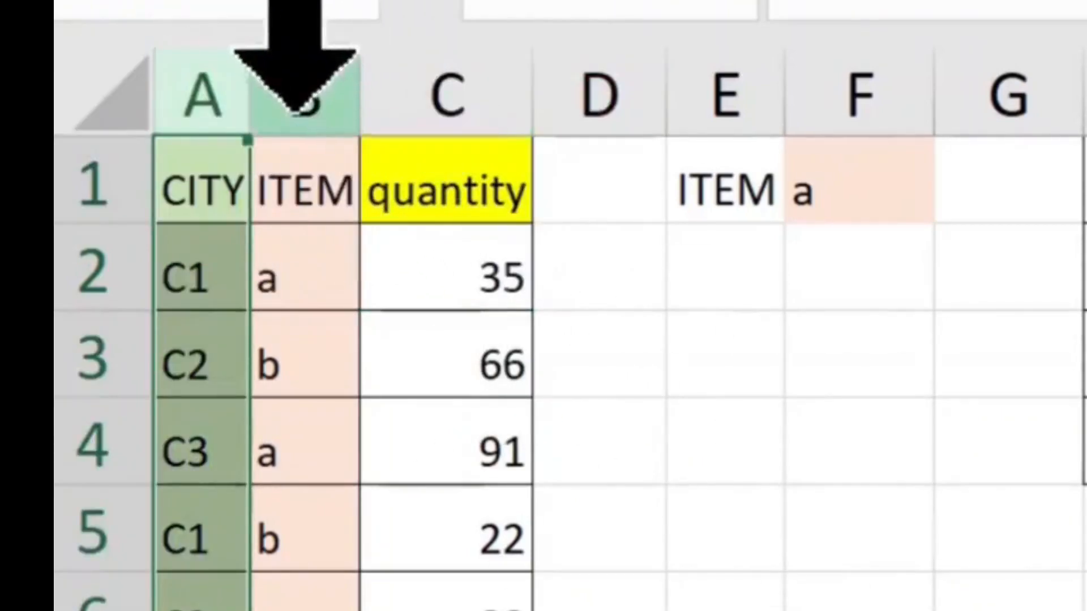
{"action": "left_click", "coordinate": [315, 93]}
{"action": "left_click", "coordinate": [461, 85]}
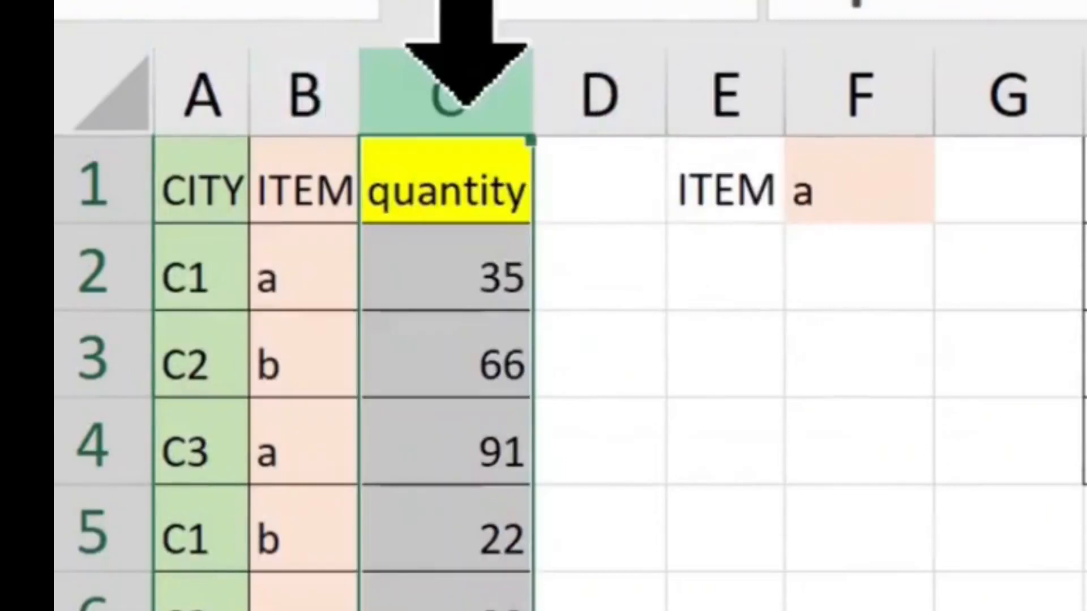
{"action": "left_click", "coordinate": [222, 302]}
{"action": "left_click", "coordinate": [454, 306]}
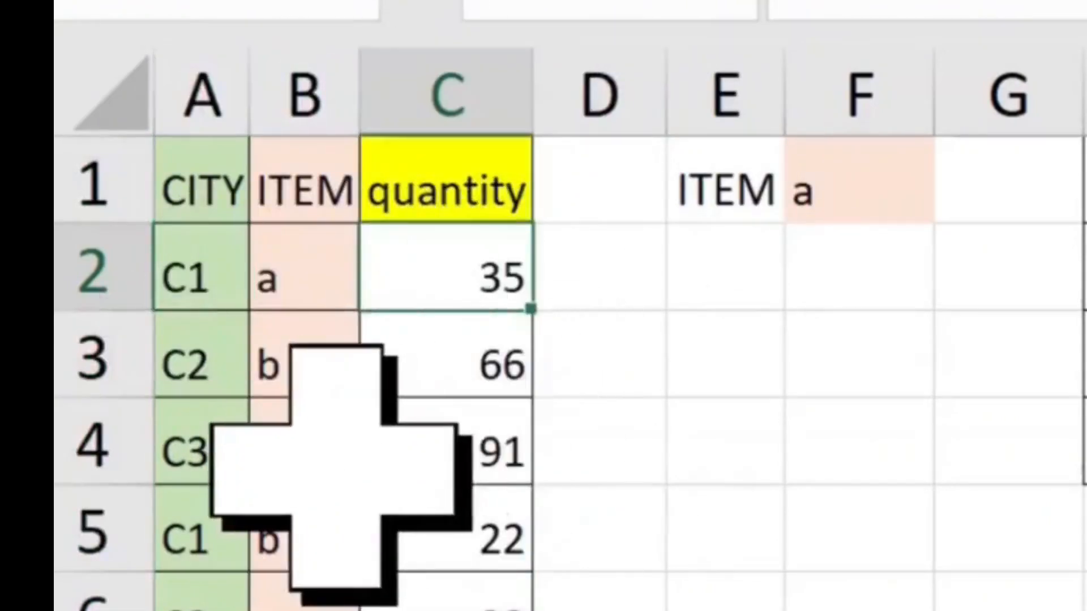
{"action": "left_click", "coordinate": [334, 465]}
{"action": "left_click", "coordinate": [830, 170]}
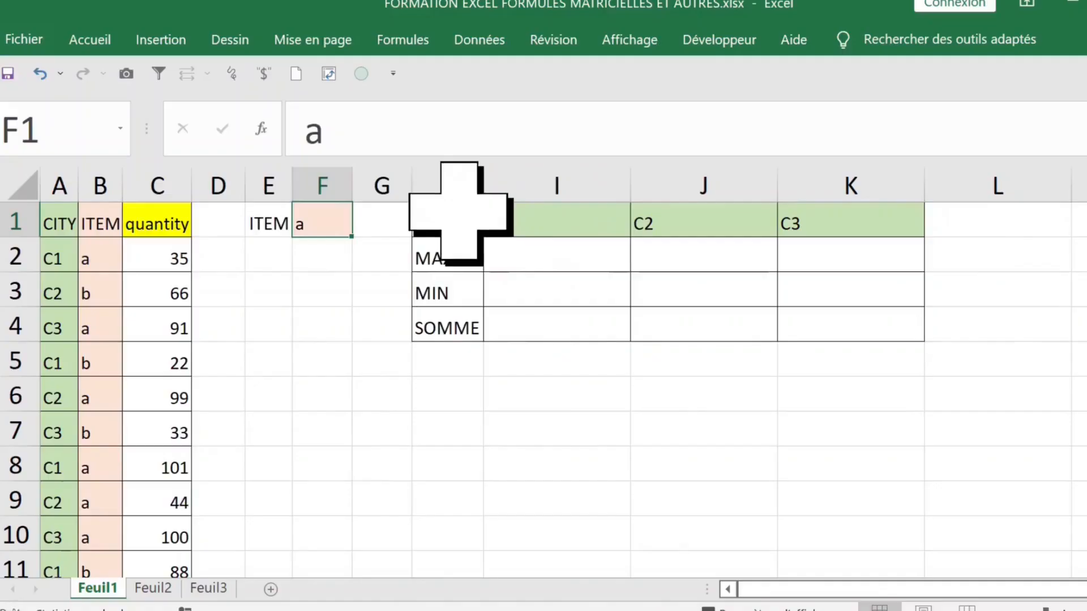
- Point out the summary table H1:K4, its C1–C3 headers, MAX/MIN/SOMME labels and empty cells I2:K4
{"action": "left_click_drag", "start_coordinate": [451, 209], "coordinate": [896, 337]}
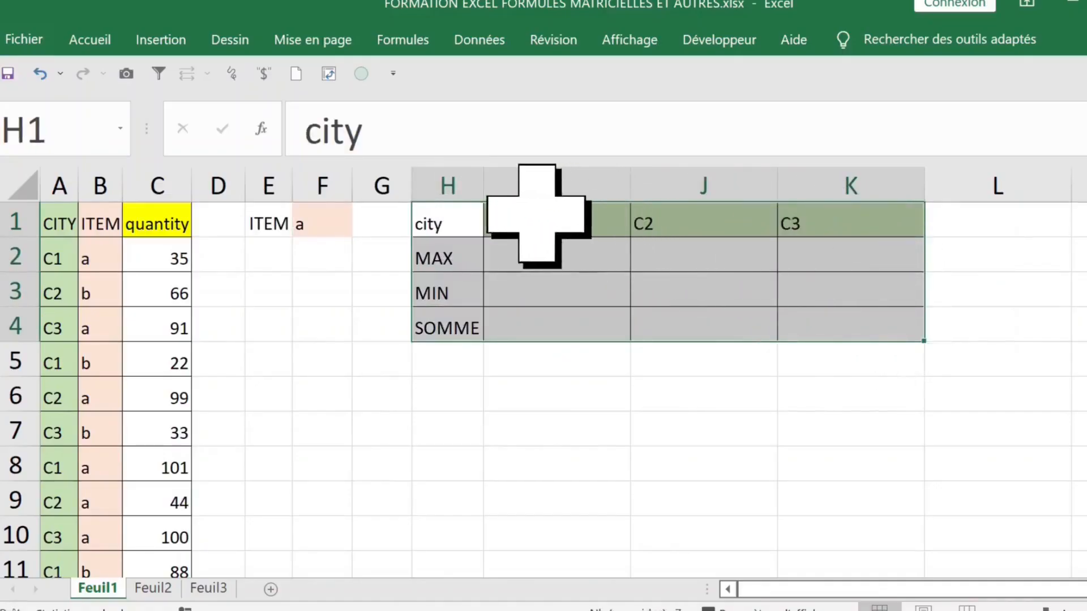
{"action": "left_click", "coordinate": [537, 210]}
{"action": "left_click", "coordinate": [658, 229]}
{"action": "left_click", "coordinate": [788, 209]}
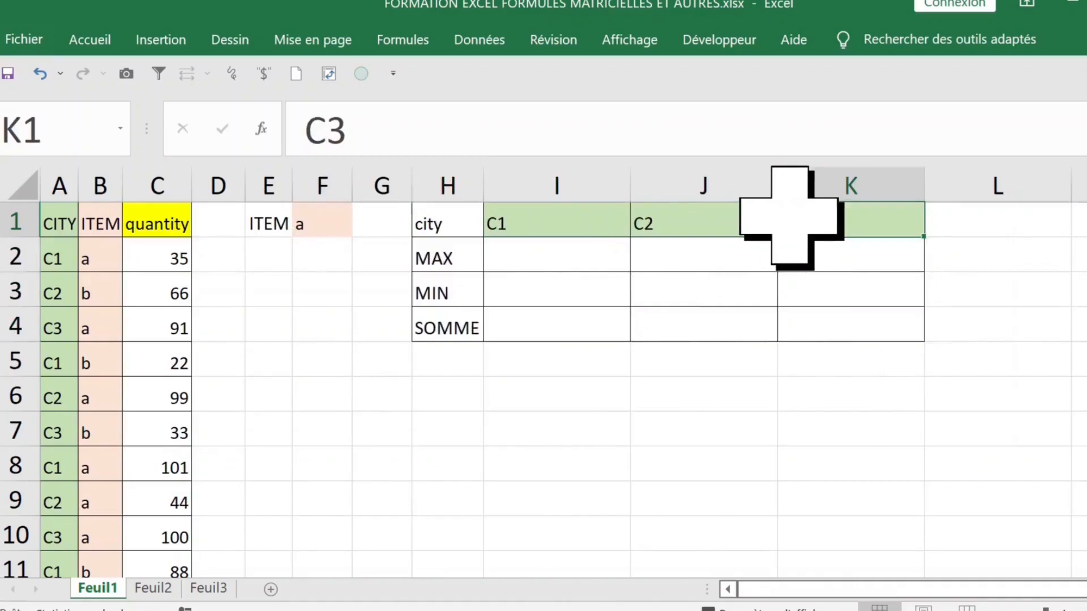
{"action": "left_click", "coordinate": [436, 255]}
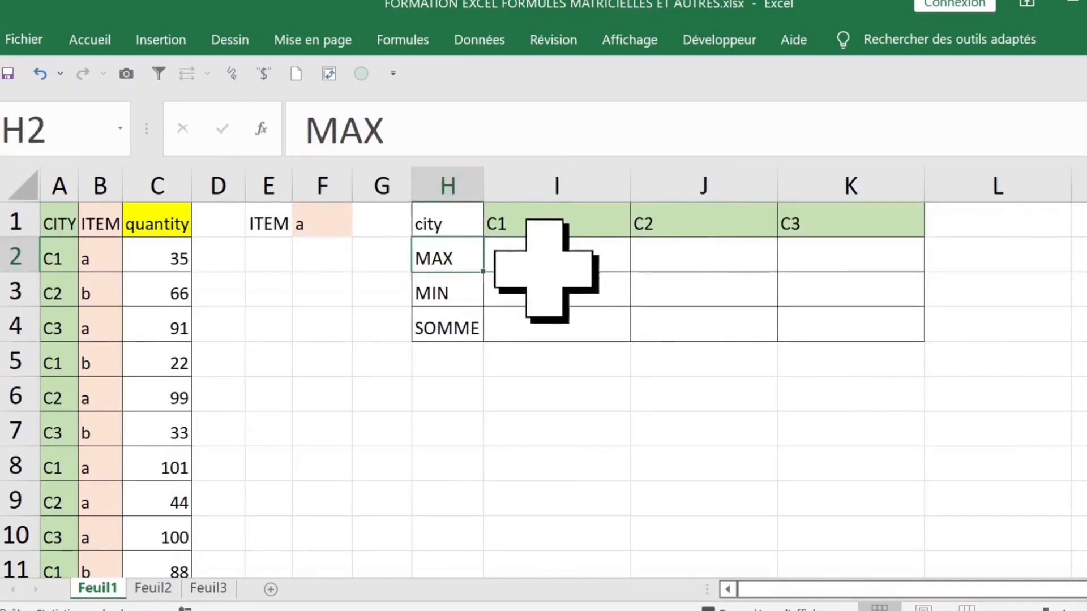
{"action": "left_click", "coordinate": [451, 296]}
{"action": "left_click", "coordinate": [461, 330]}
{"action": "left_click_drag", "start_coordinate": [549, 249], "coordinate": [854, 328]}
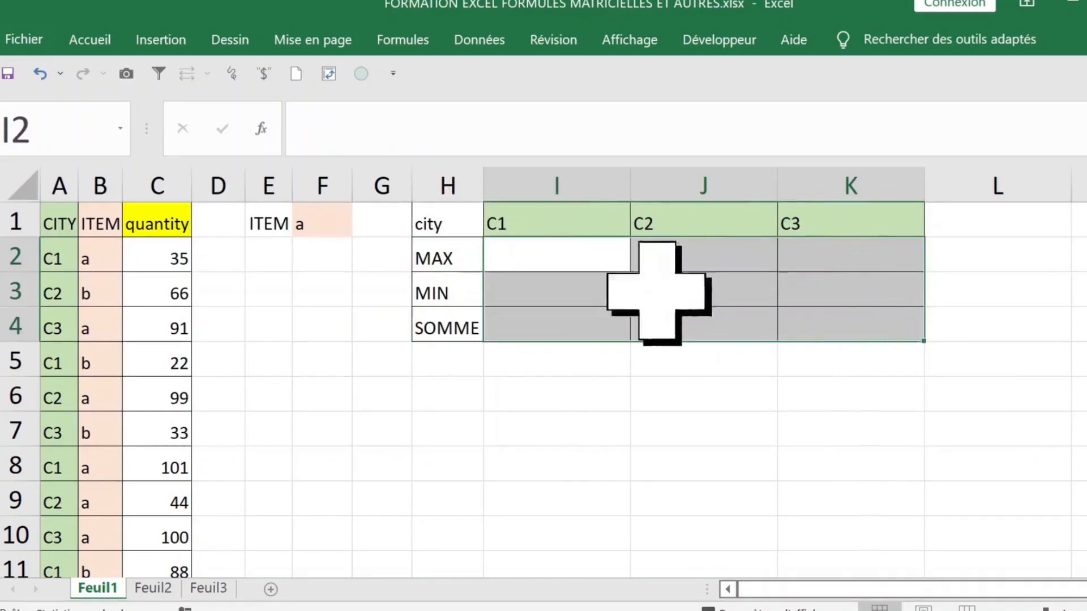
- Point out the item in F1 and sample item values in the data table
{"action": "left_click", "coordinate": [325, 217]}
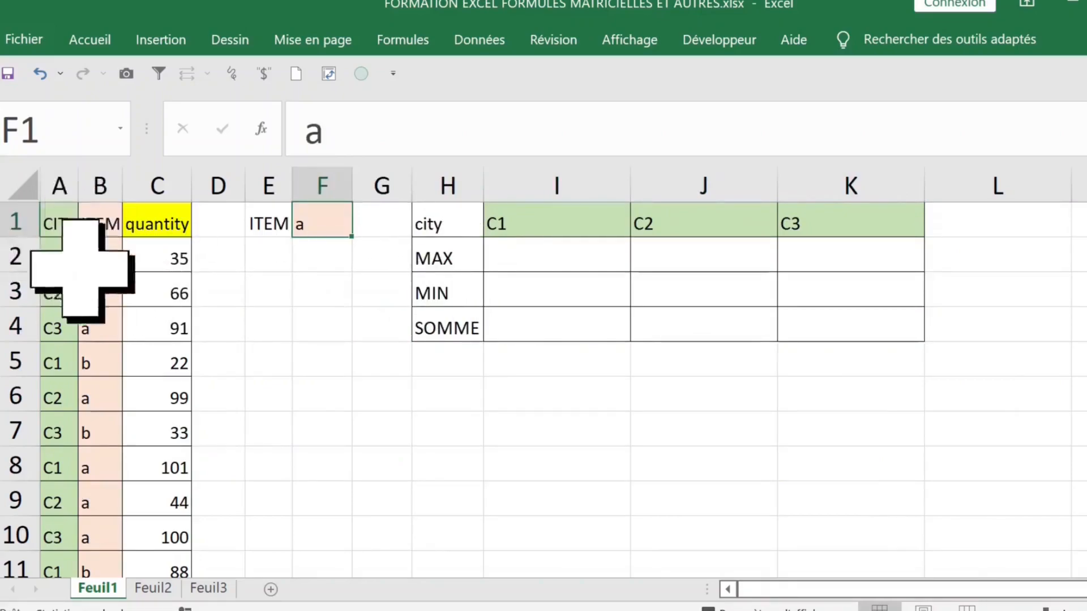
{"action": "left_click", "coordinate": [99, 288]}
{"action": "left_click_drag", "start_coordinate": [72, 229], "coordinate": [155, 396]}
{"action": "left_click", "coordinate": [98, 349]}
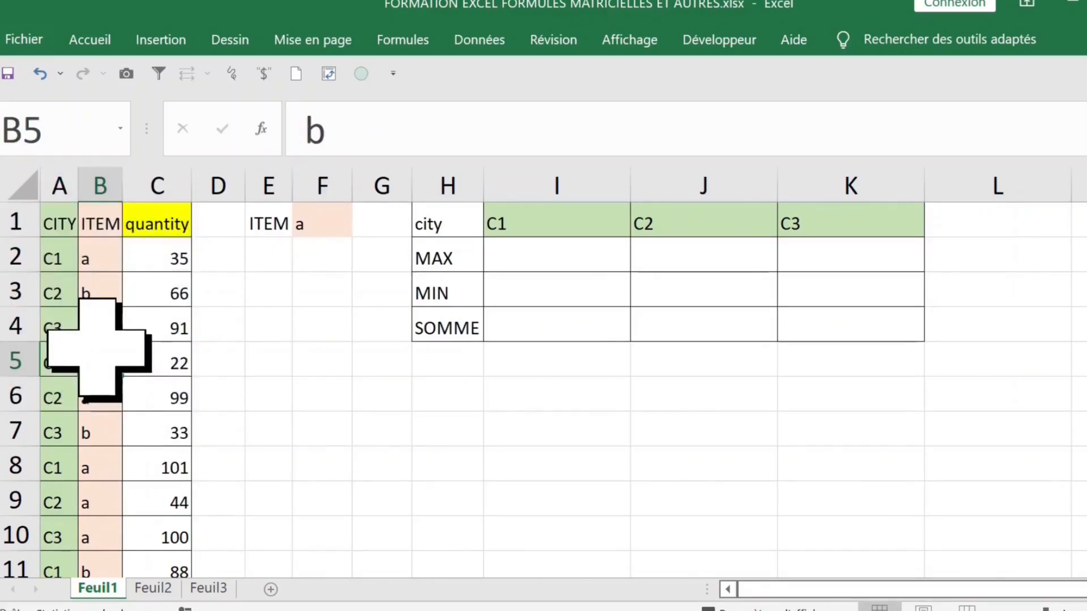
- Create names from the data table's top row only, with 'Colonne de gauche' unchecked
{"action": "key", "text": "ctrl+a"}
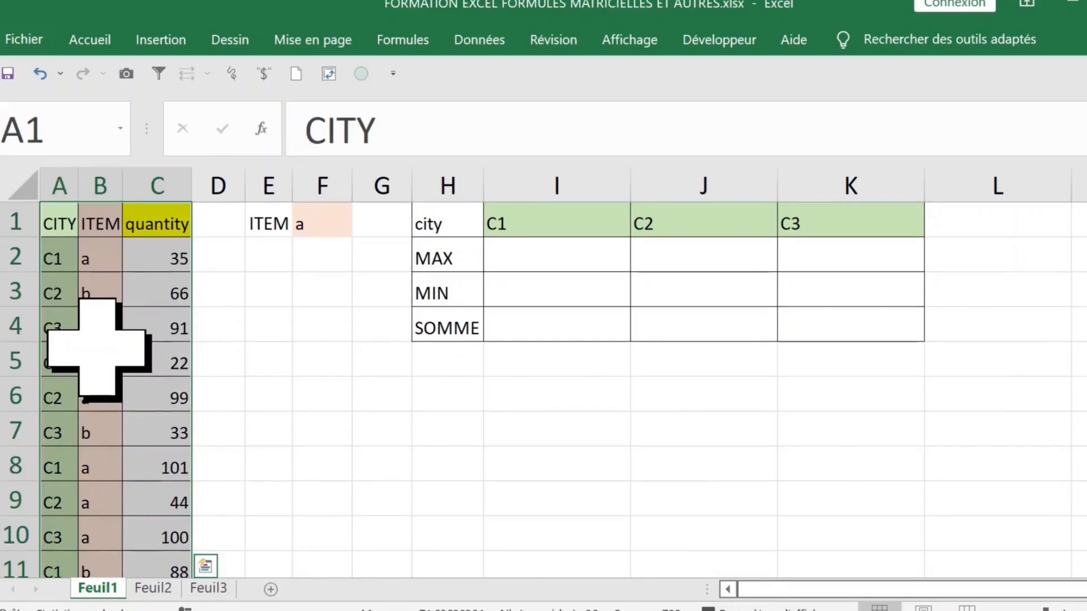
{"action": "key", "text": "ctrl+shift+F3"}
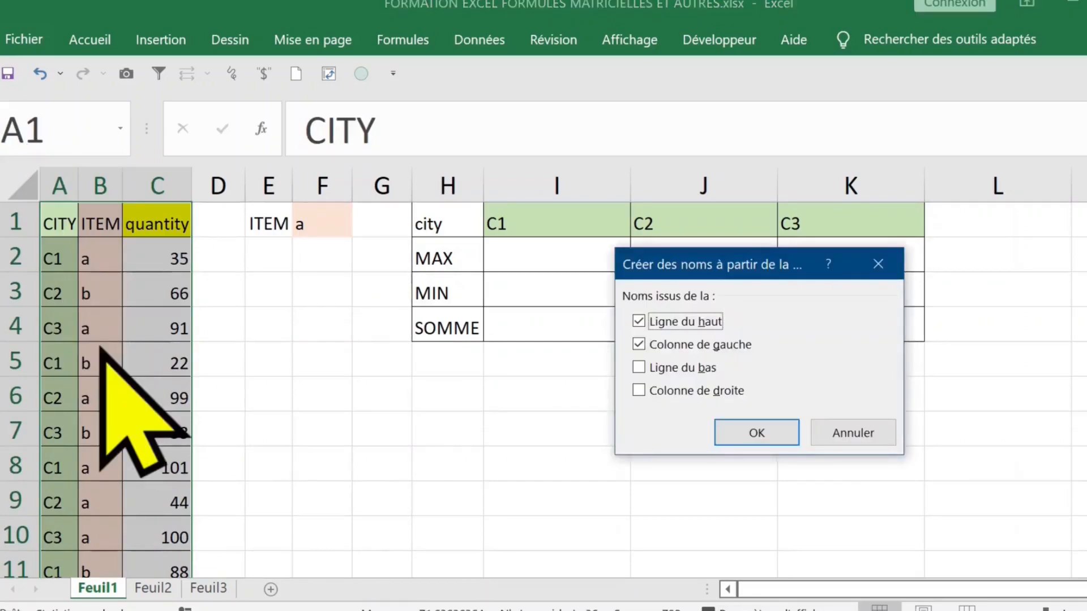
{"action": "left_click", "coordinate": [661, 343]}
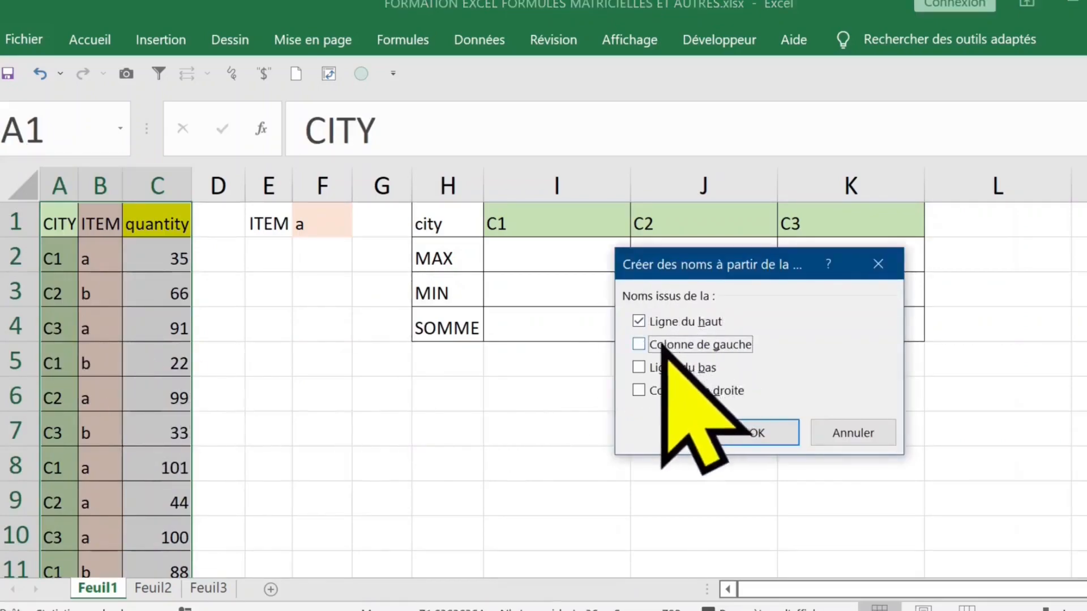
{"action": "left_click", "coordinate": [757, 432]}
{"action": "left_click", "coordinate": [326, 396]}
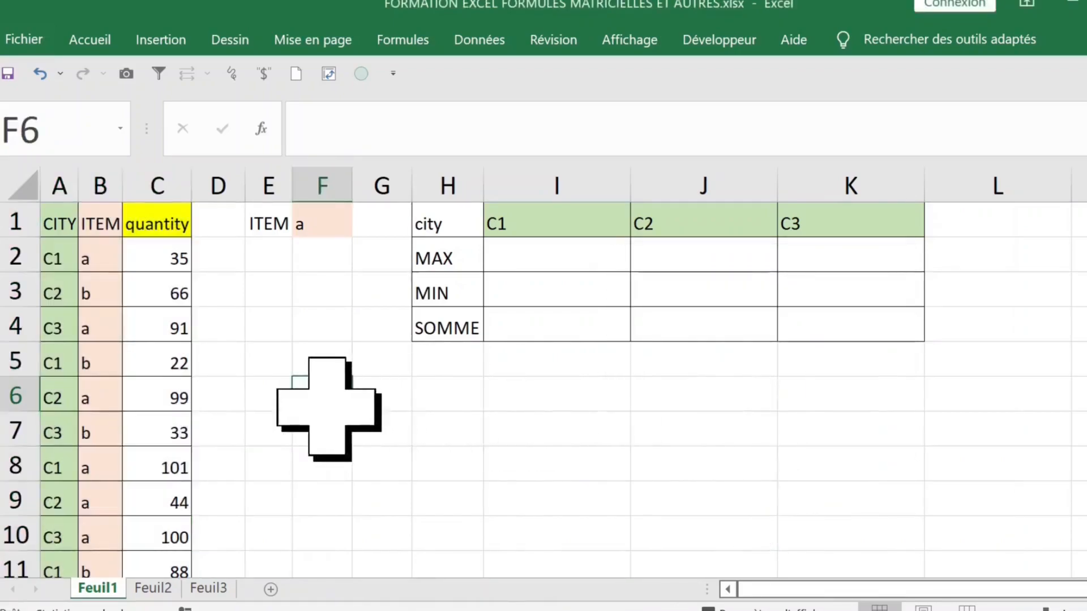
{"action": "left_click", "coordinate": [120, 128]}
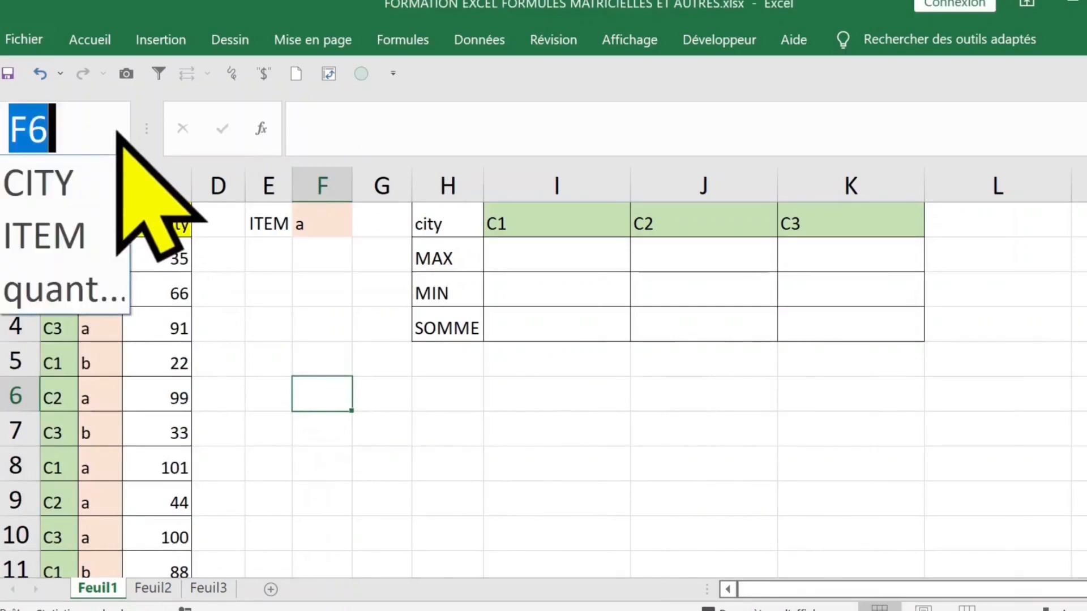
{"action": "left_click", "coordinate": [68, 187]}
{"action": "left_click", "coordinate": [97, 133]}
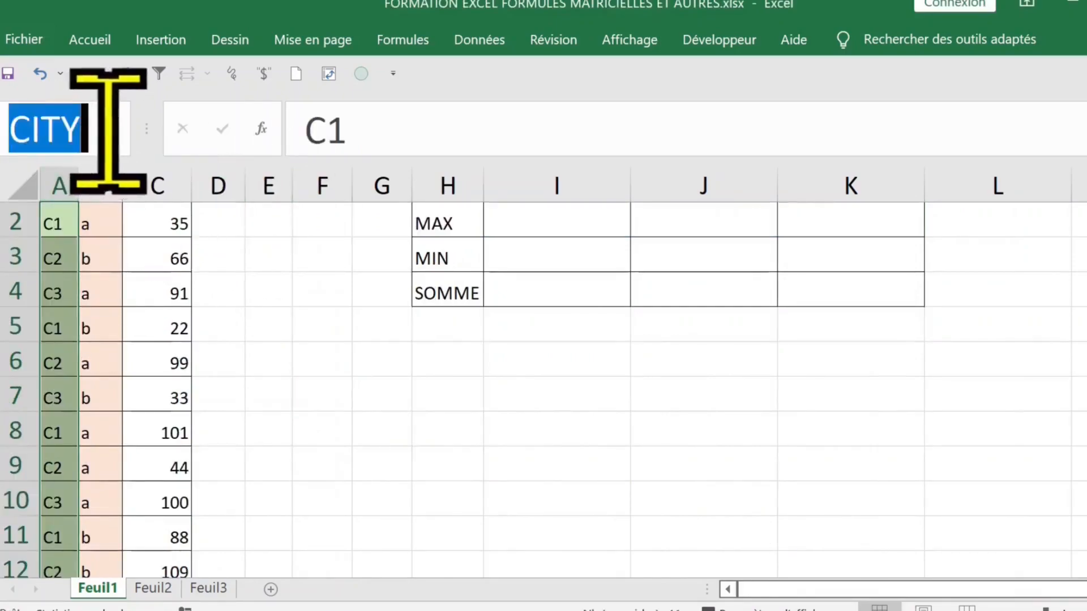
{"action": "left_click", "coordinate": [118, 129]}
{"action": "left_click", "coordinate": [34, 230]}
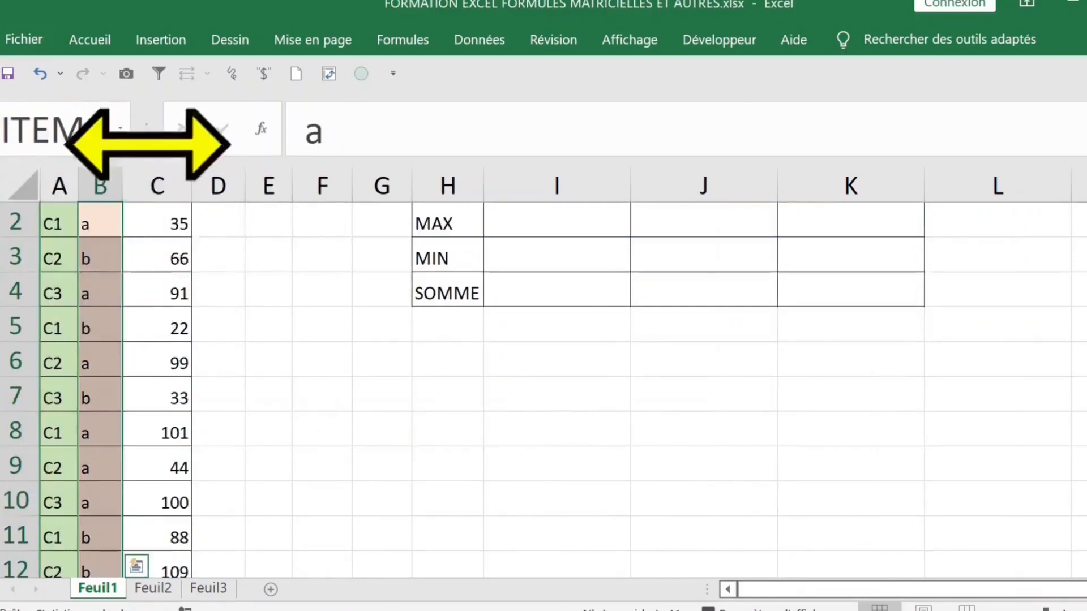
{"action": "left_click", "coordinate": [120, 129]}
{"action": "left_click", "coordinate": [85, 287]}
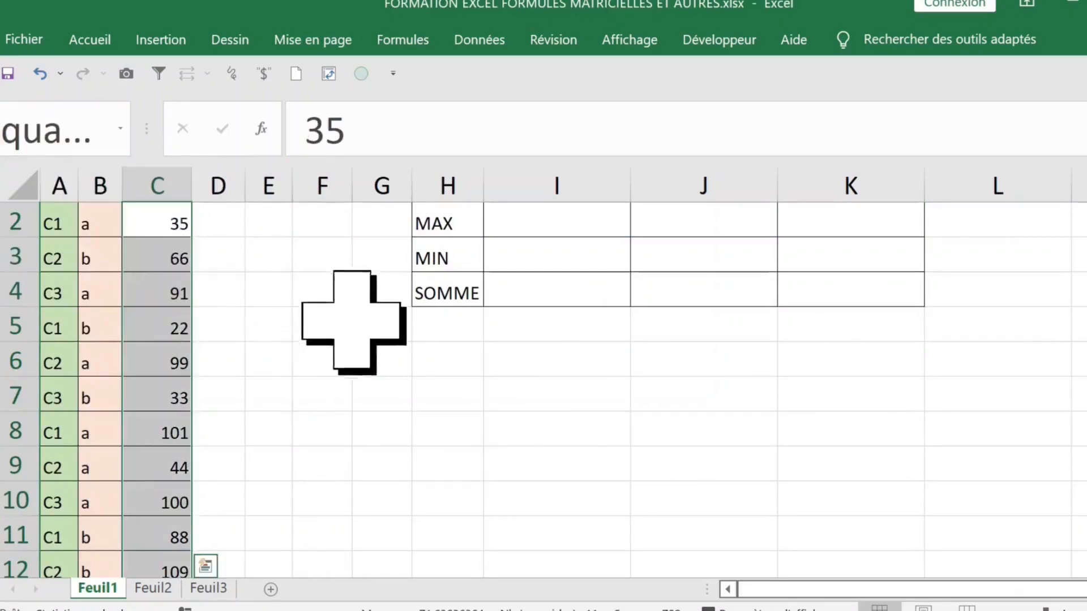
{"action": "left_click", "coordinate": [382, 324]}
{"action": "left_click", "coordinate": [591, 246]}
{"action": "scroll", "coordinate": [545, 315], "scroll_direction": "up", "scroll_amount": 1}
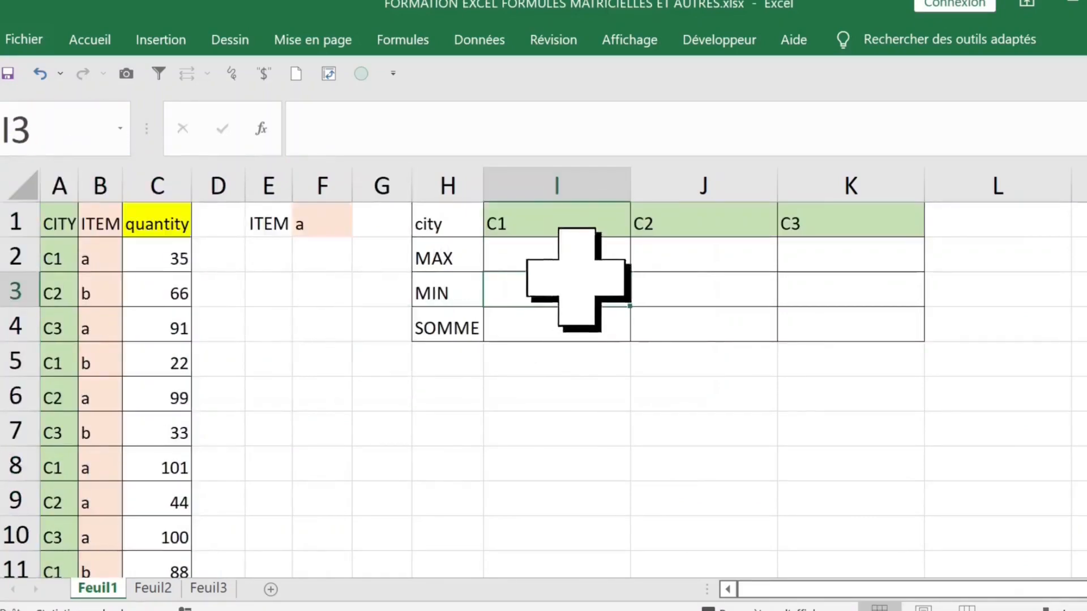
{"action": "left_click", "coordinate": [537, 258]}
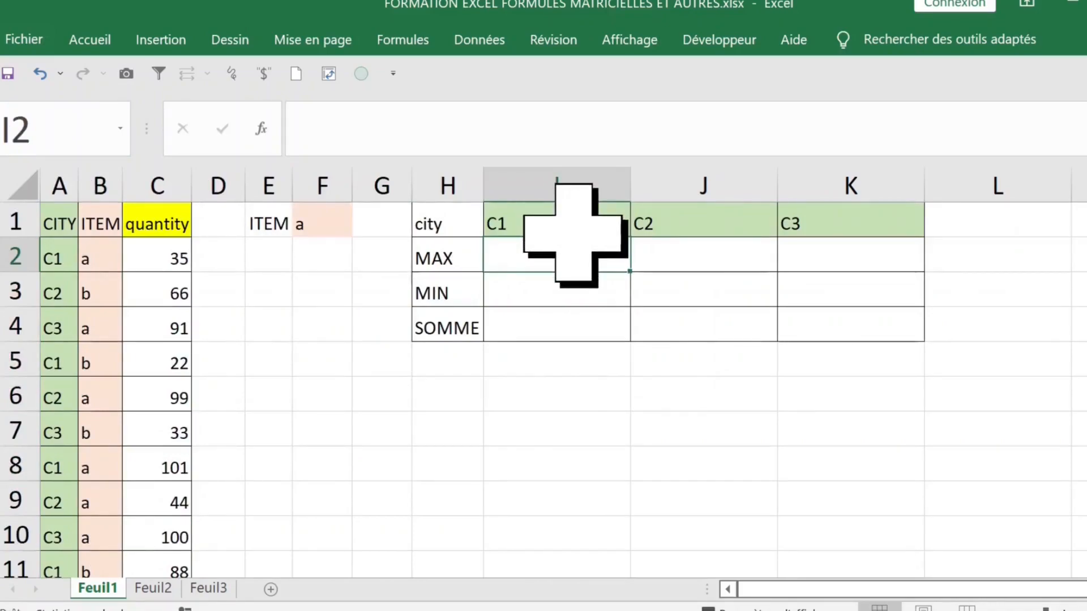
- Begin I2 as =MAX(SI(CITY=I$1;si( using the pasted CITY name and a row-locked I$1
{"action": "type", "text": "="}
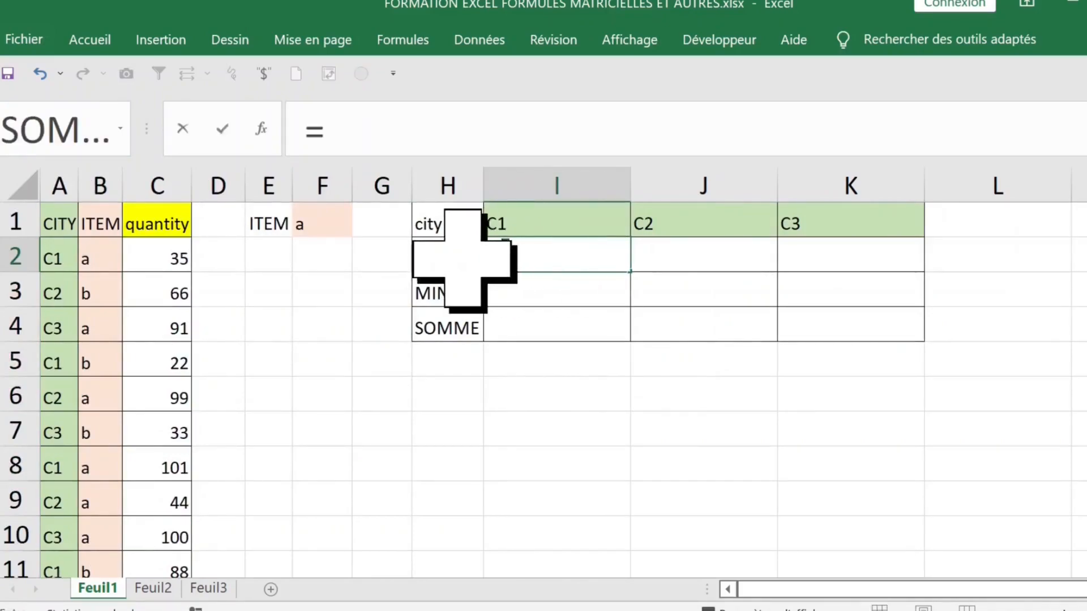
{"action": "type", "text": "max"}
{"action": "key", "text": "Tab"}
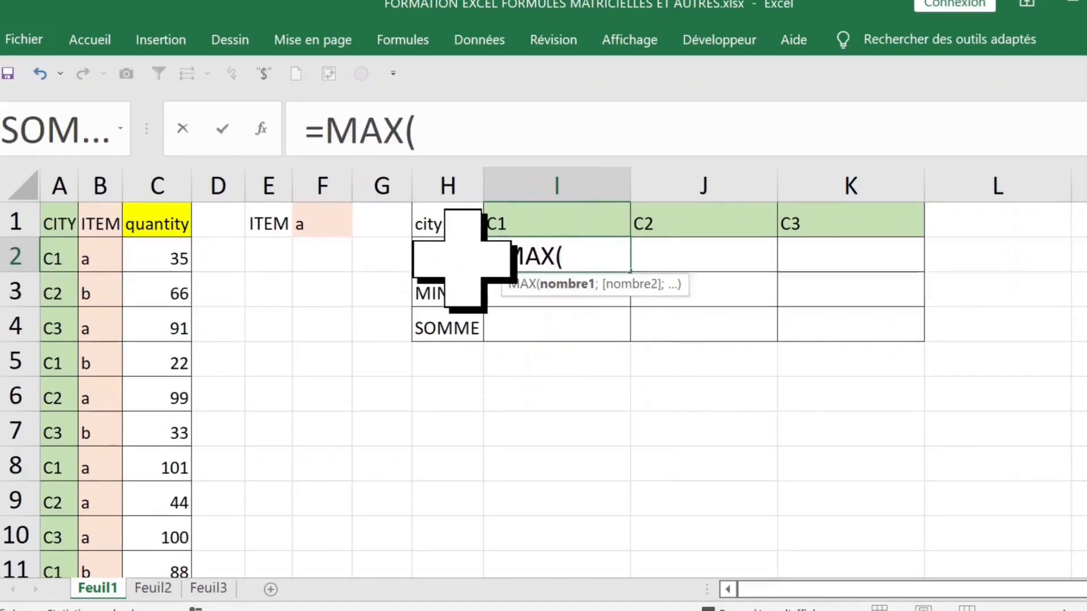
{"action": "type", "text": "s"}
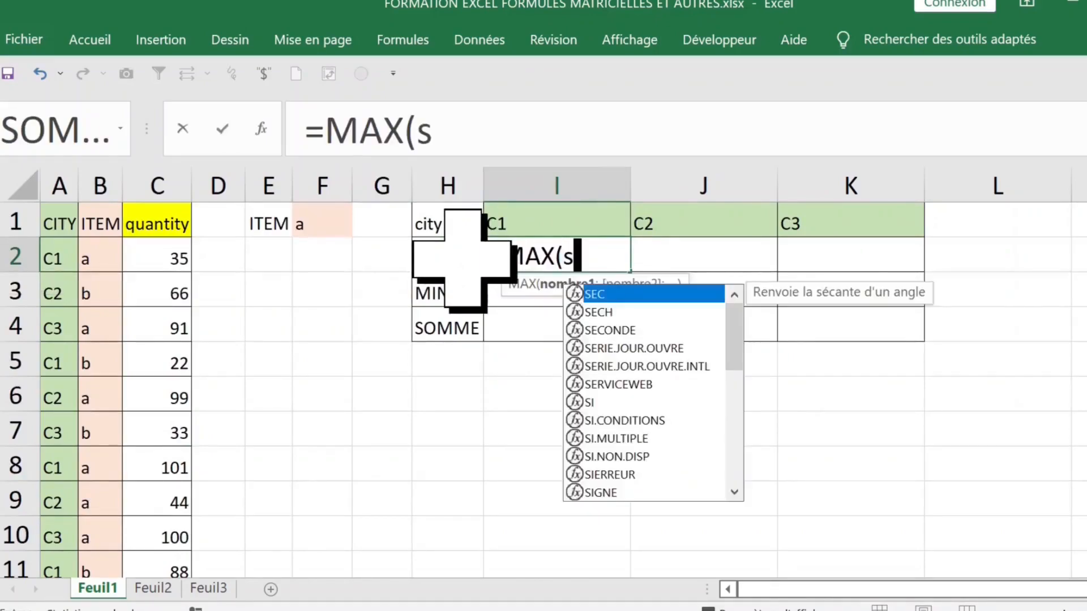
{"action": "type", "text": "i"}
{"action": "key", "text": "Tab"}
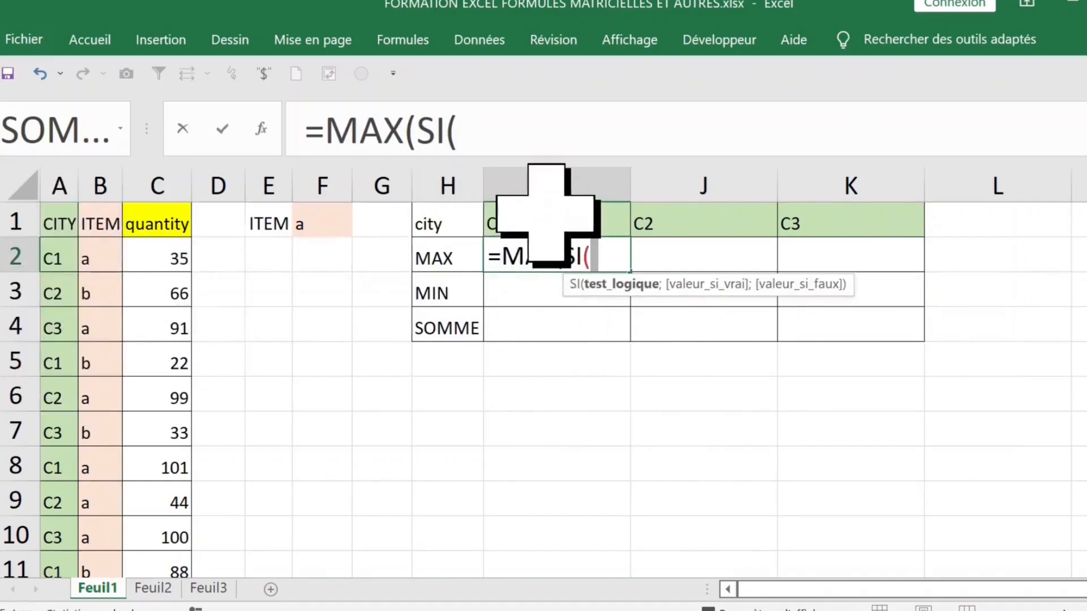
{"action": "key", "text": "F3"}
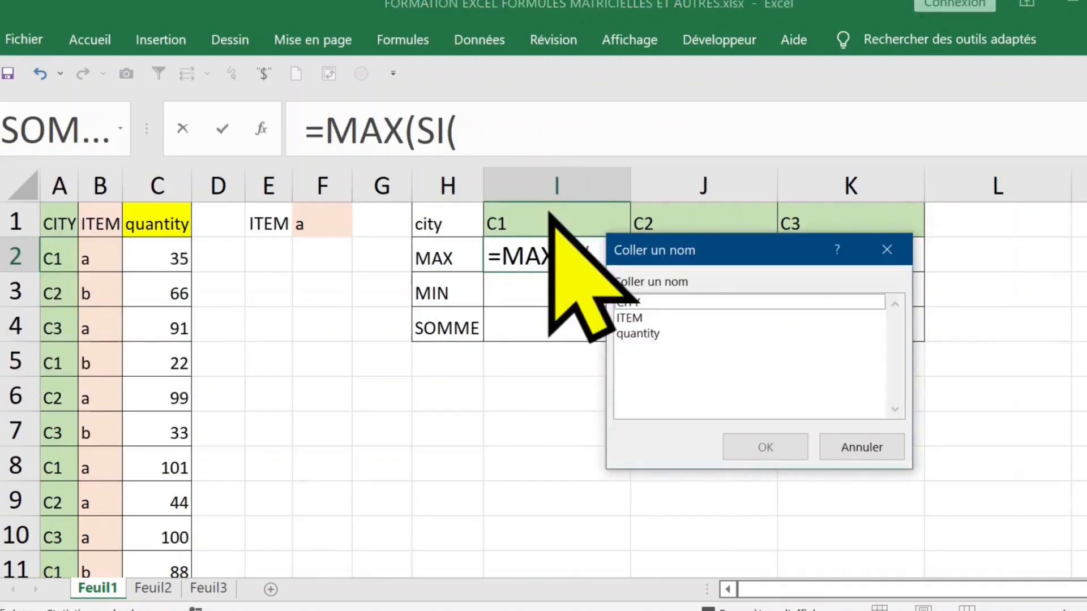
{"action": "left_click", "coordinate": [648, 302]}
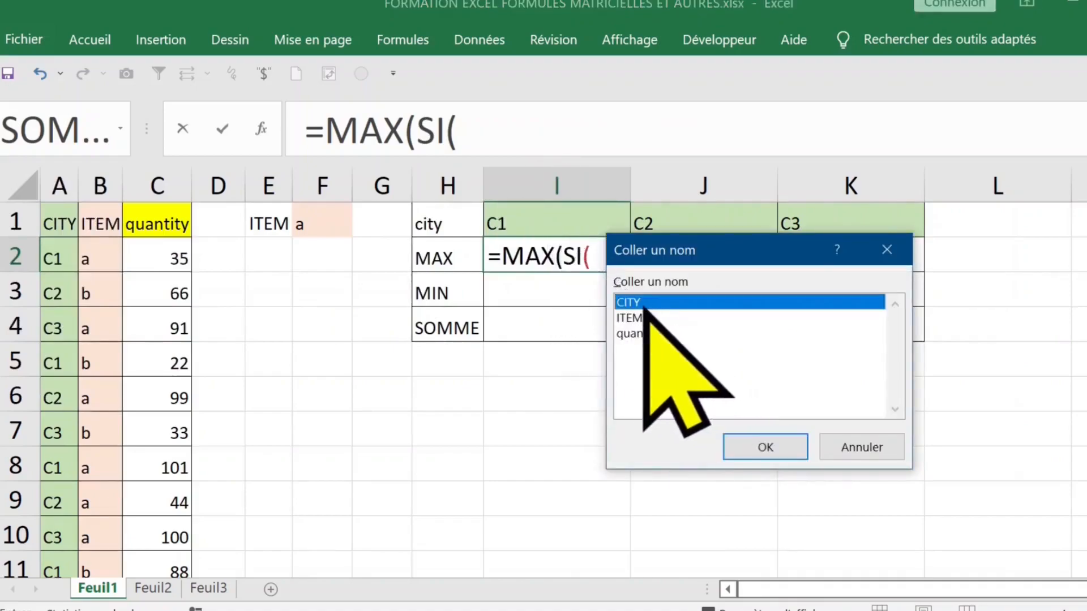
{"action": "double_click", "coordinate": [646, 304]}
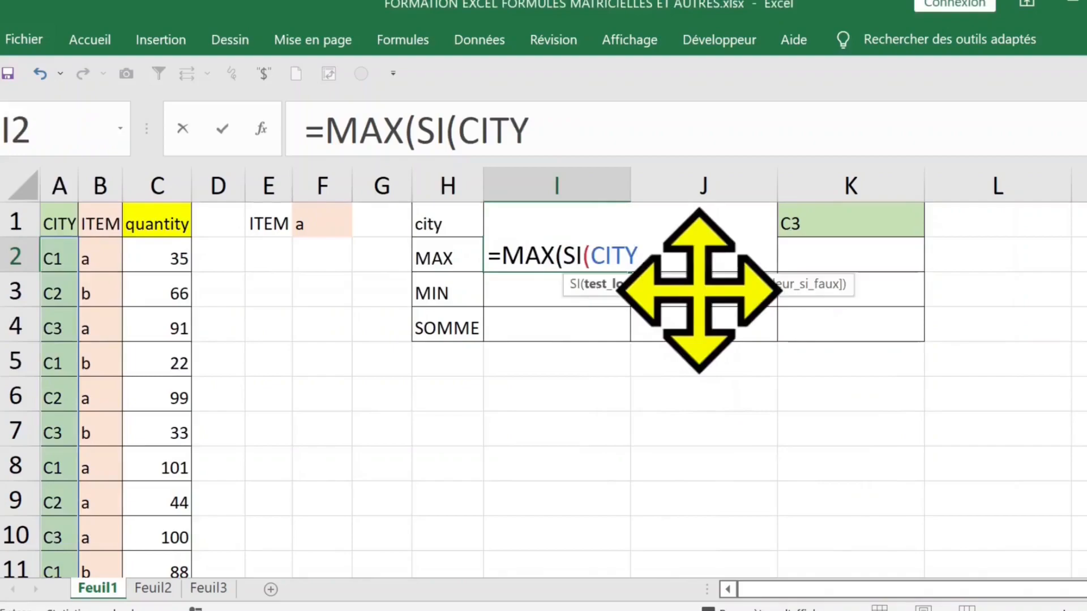
{"action": "key", "text": "Up"}
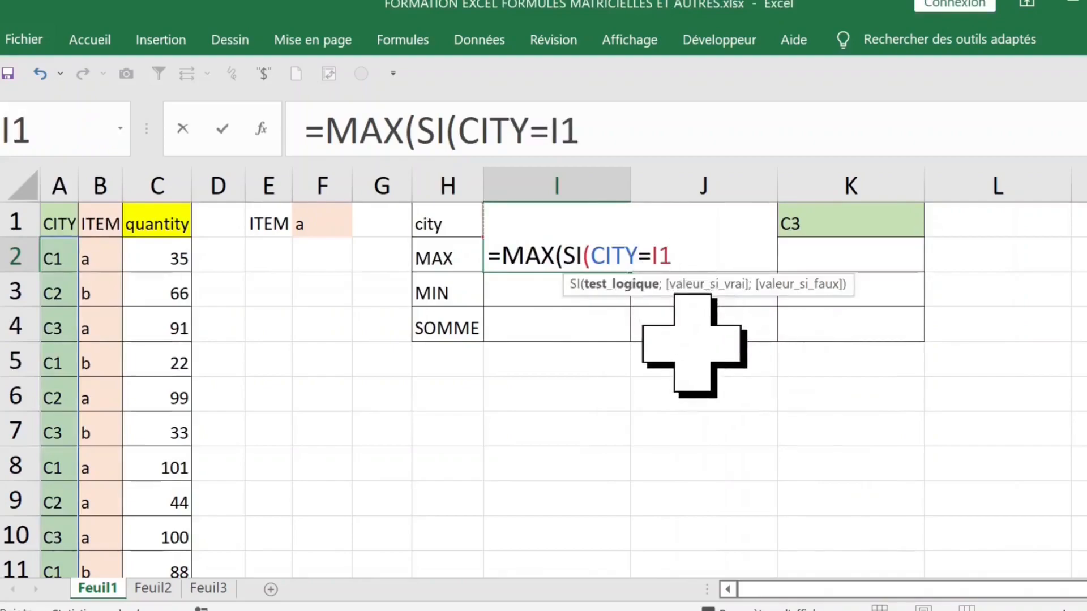
{"action": "key", "text": "F4"}
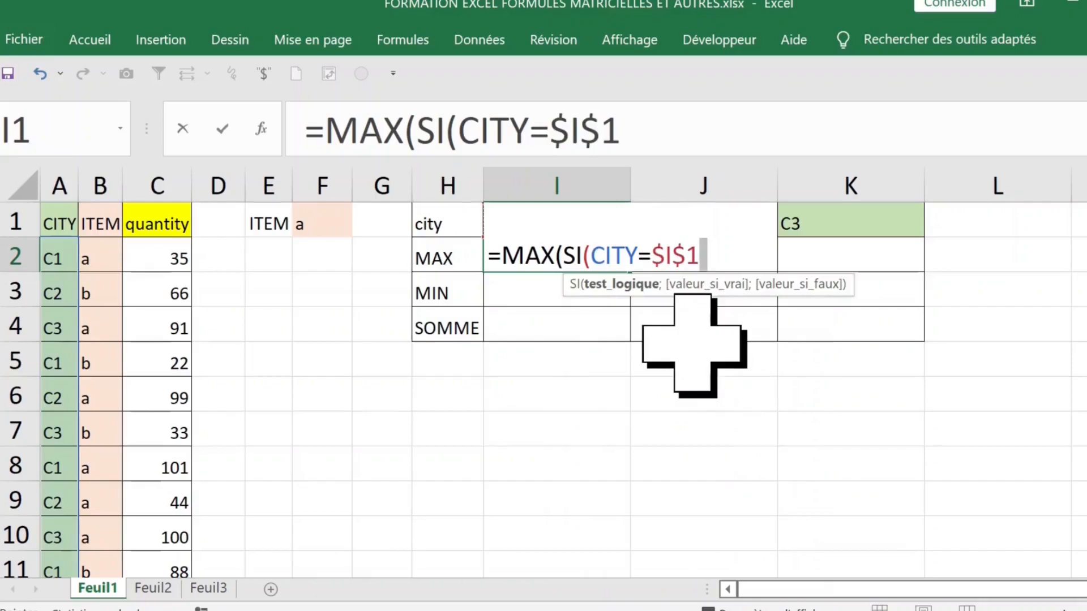
{"action": "key", "text": "F4"}
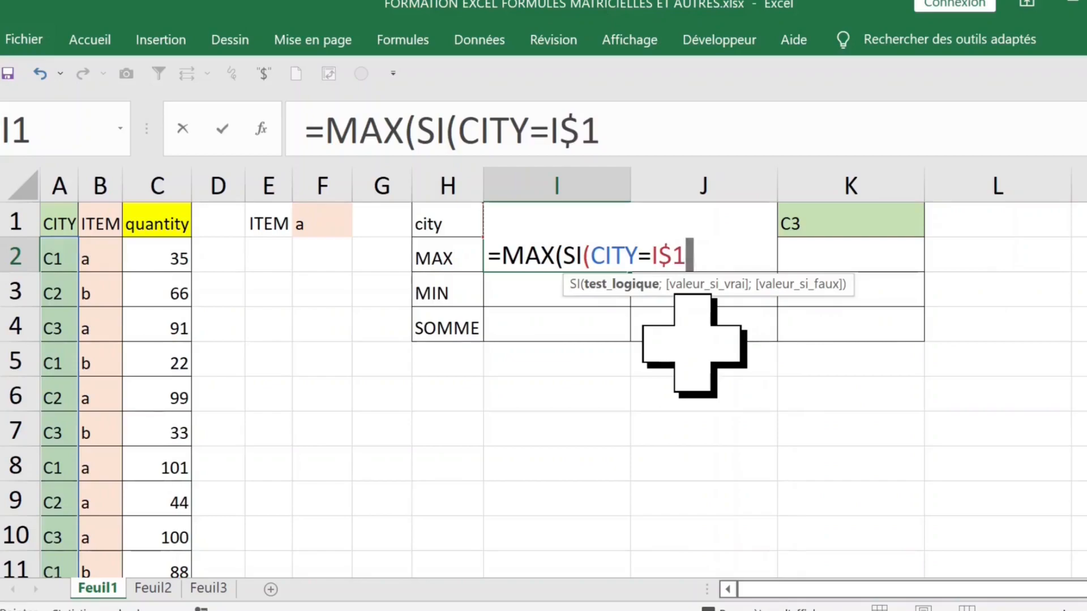
{"action": "type", "text": ";"}
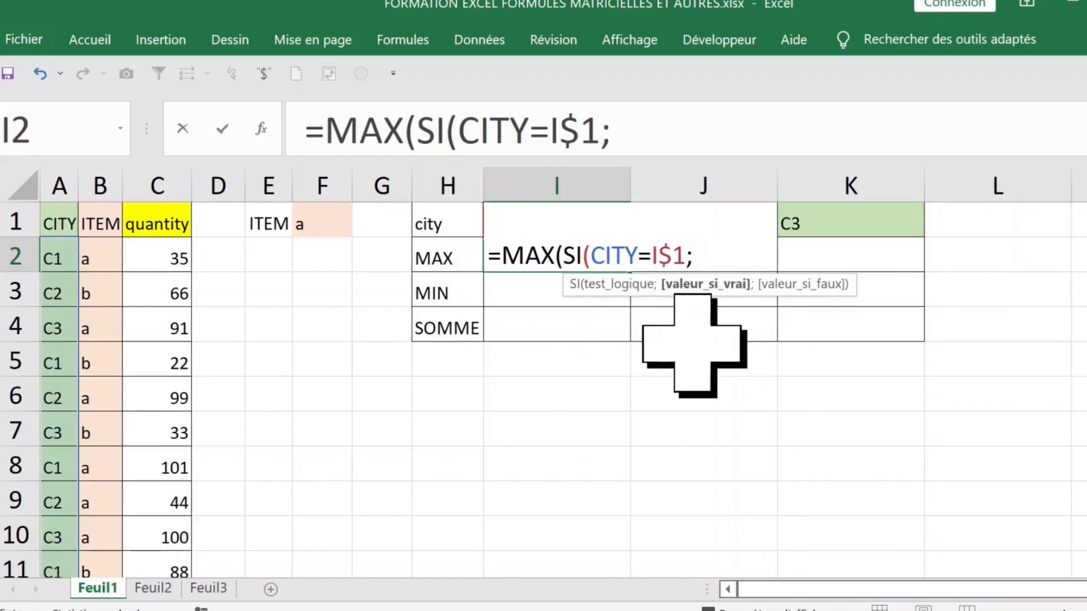
{"action": "type", "text": "s"}
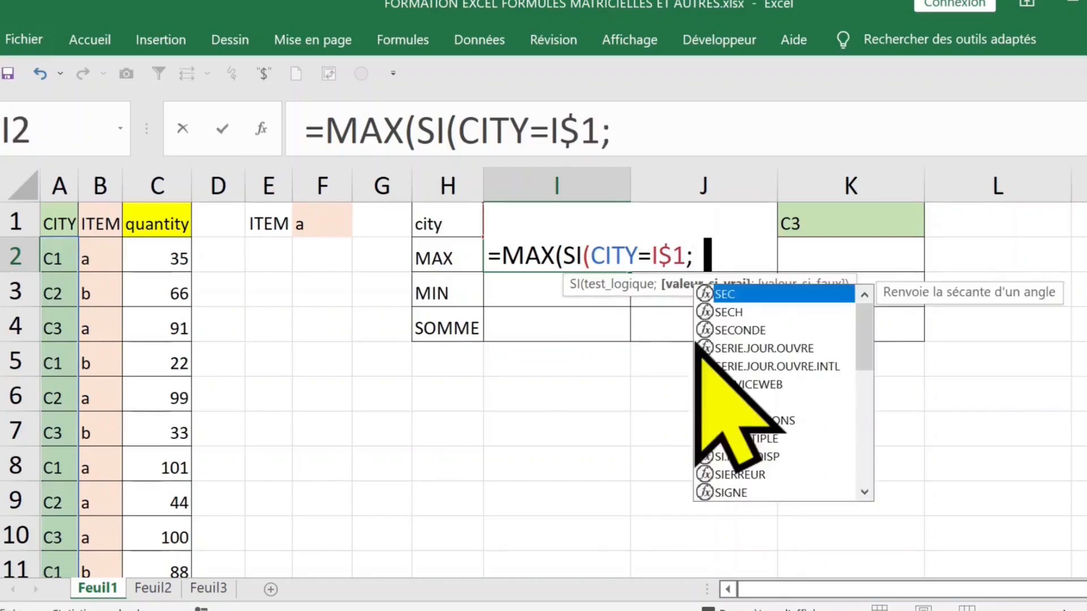
{"action": "type", "text": "i("}
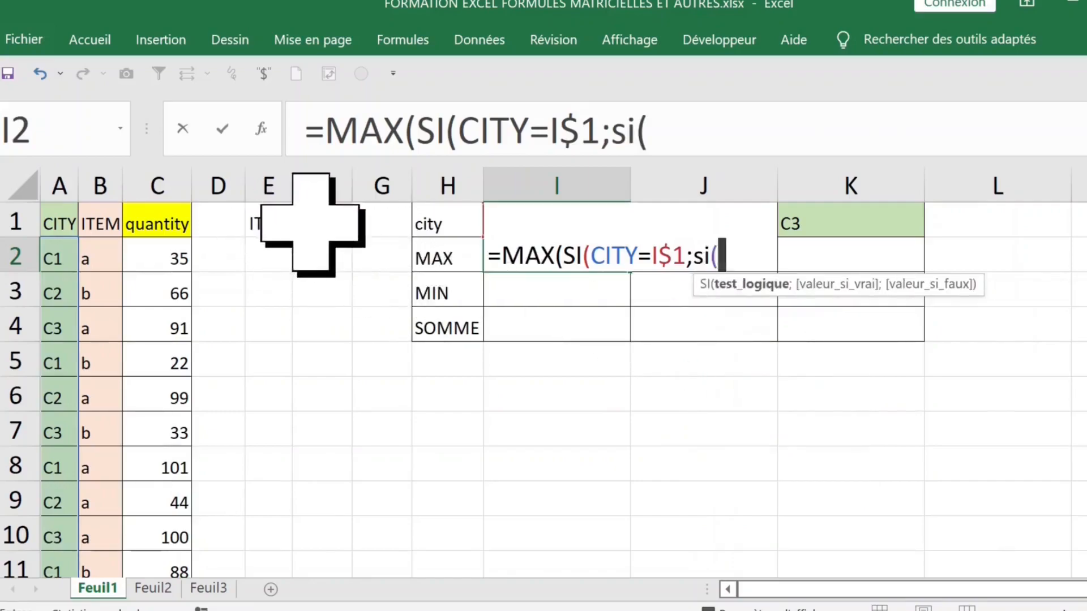
- Add the nested condition ITEM=$F$1 with the pasted ITEM name and absolute F1
{"action": "key", "text": "F3"}
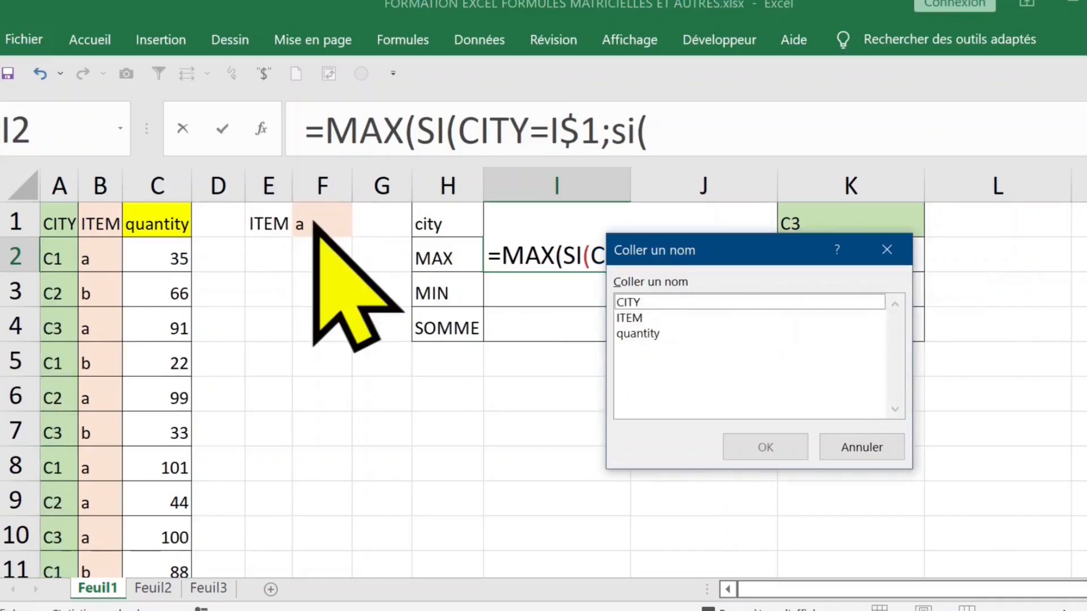
{"action": "left_click", "coordinate": [640, 319]}
{"action": "double_click", "coordinate": [640, 319]}
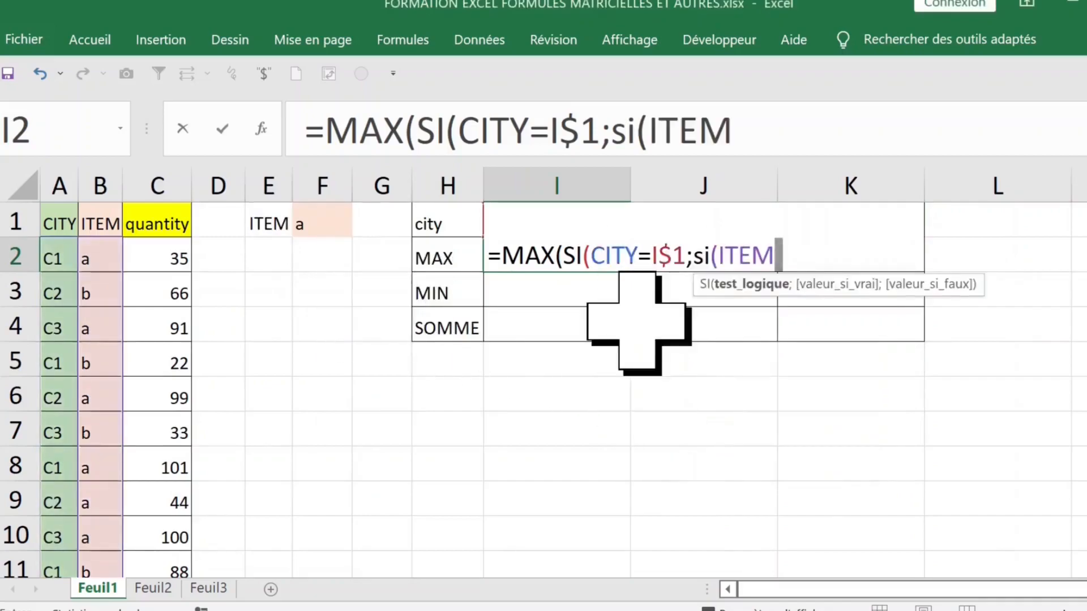
{"action": "type", "text": "="}
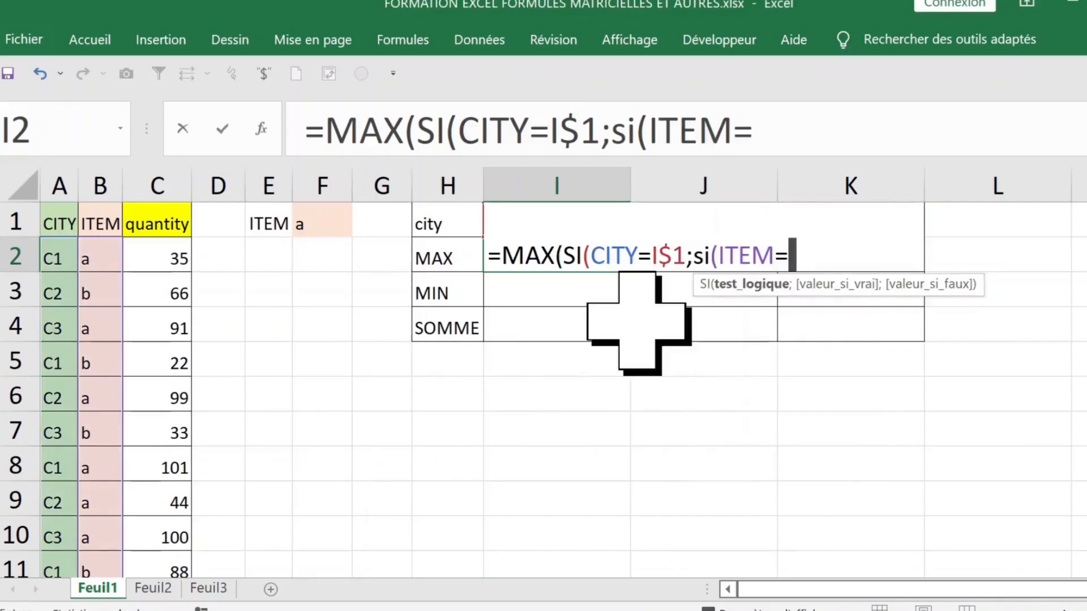
{"action": "left_click", "coordinate": [317, 224]}
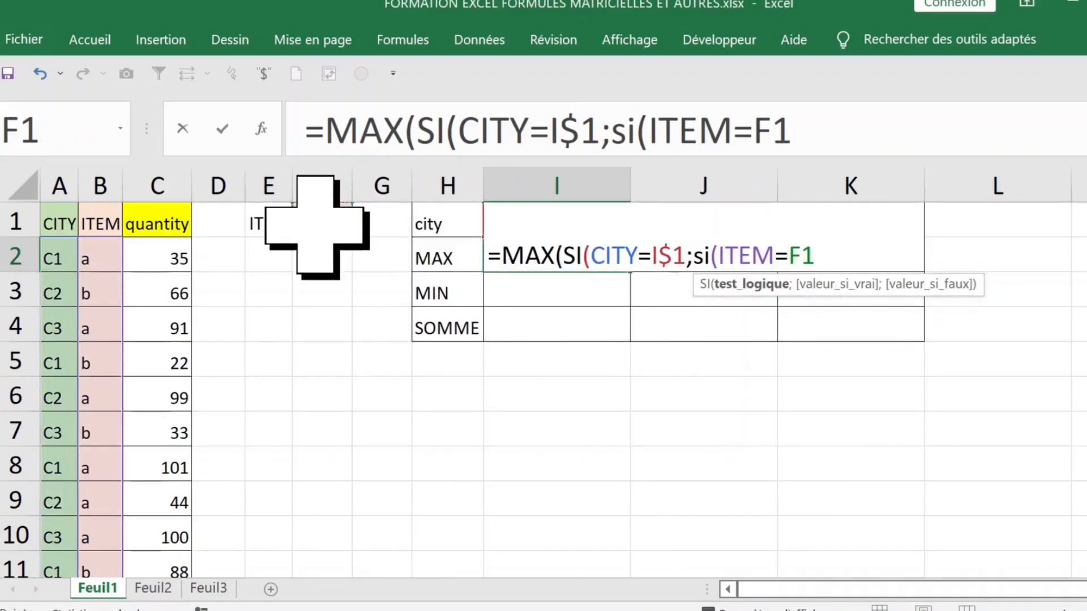
{"action": "key", "text": "F4"}
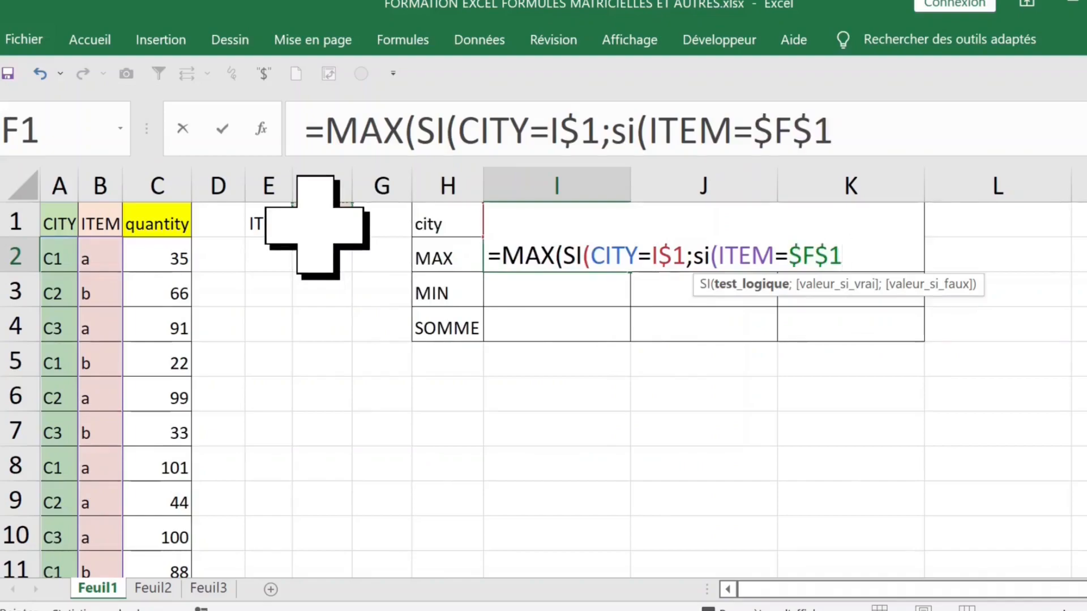
{"action": "type", "text": ";"}
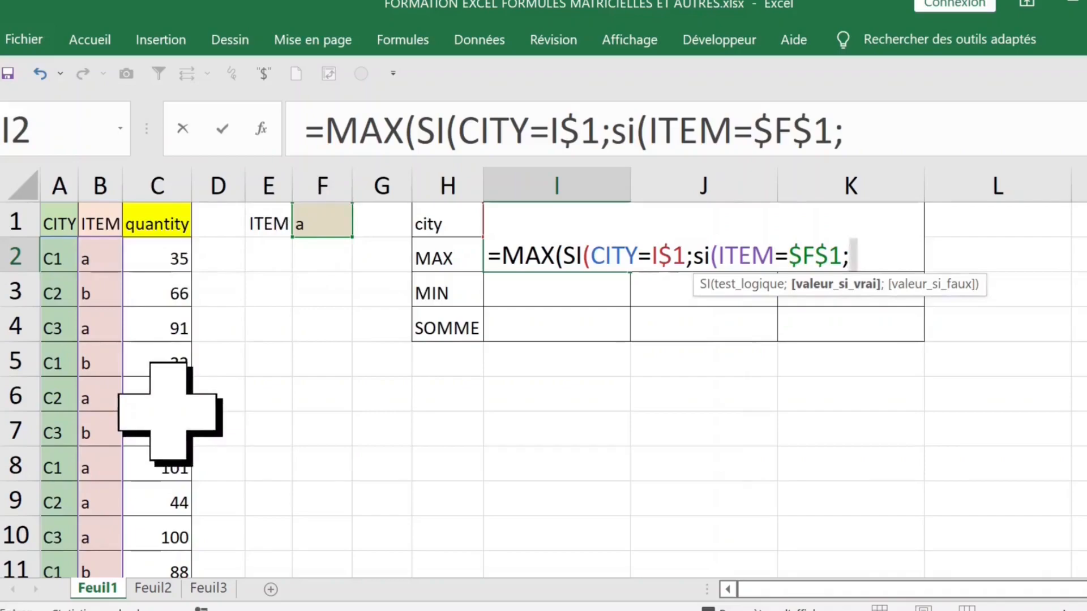
- Insert quantity, close the brackets and commit as an array formula returning 101
{"action": "key", "text": "F3"}
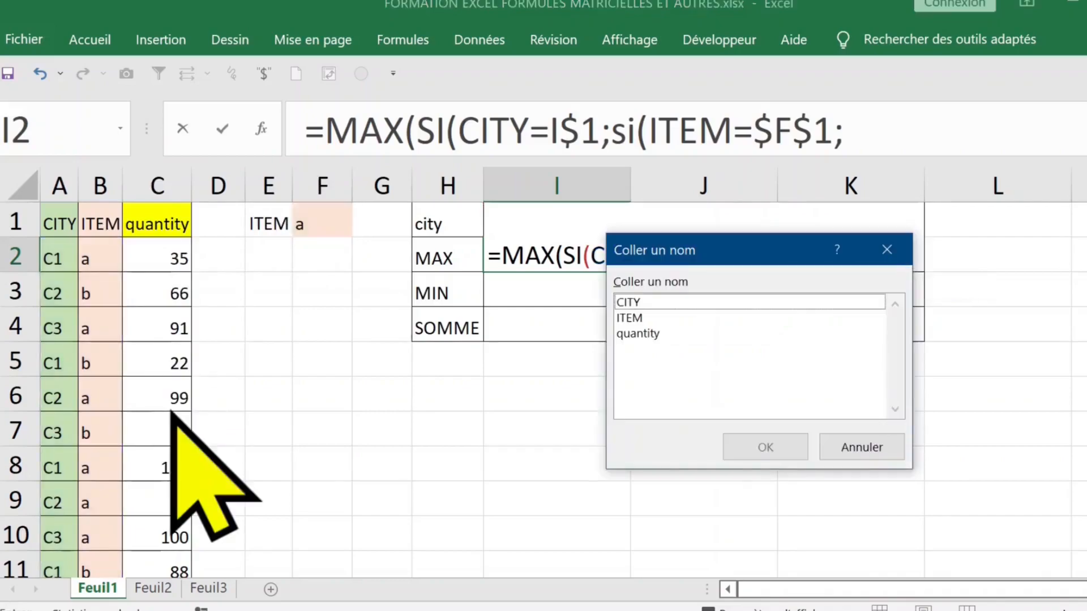
{"action": "left_click", "coordinate": [651, 333]}
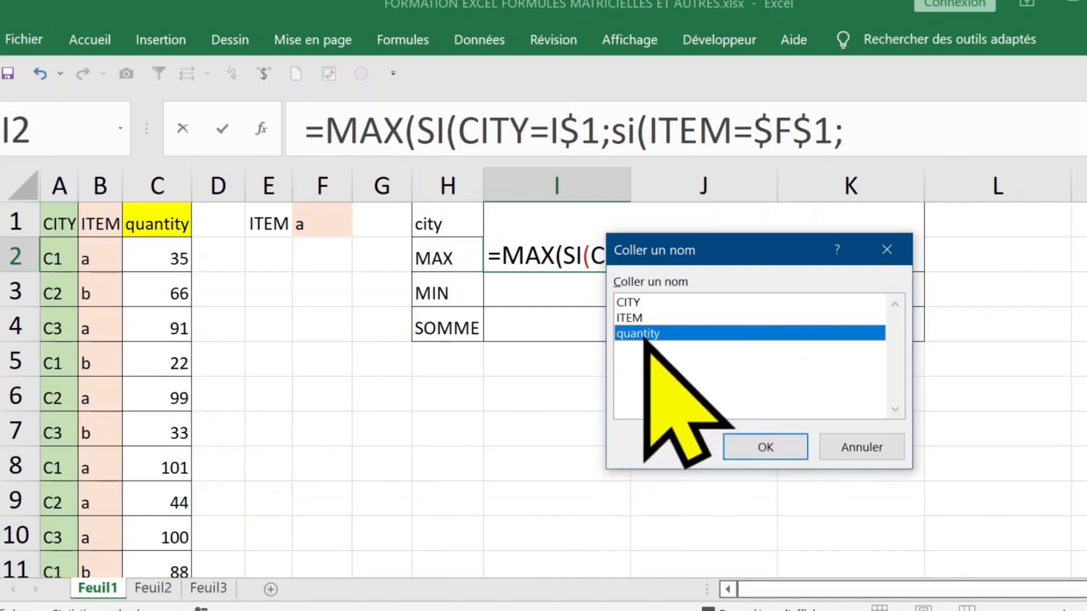
{"action": "left_click", "coordinate": [761, 447]}
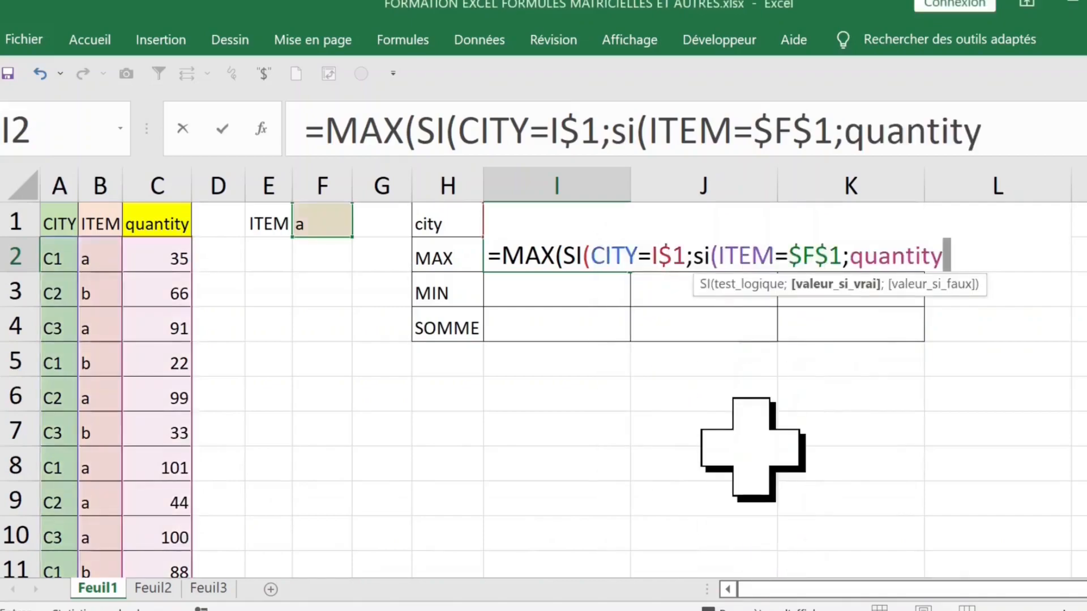
{"action": "left_click", "coordinate": [1016, 142]}
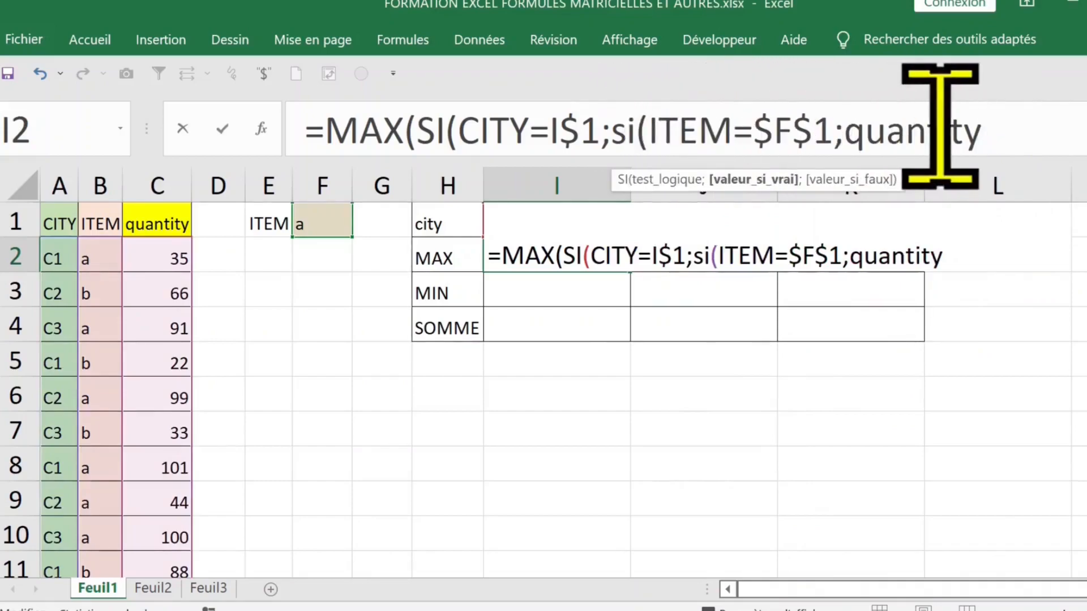
{"action": "type", "text": ")"}
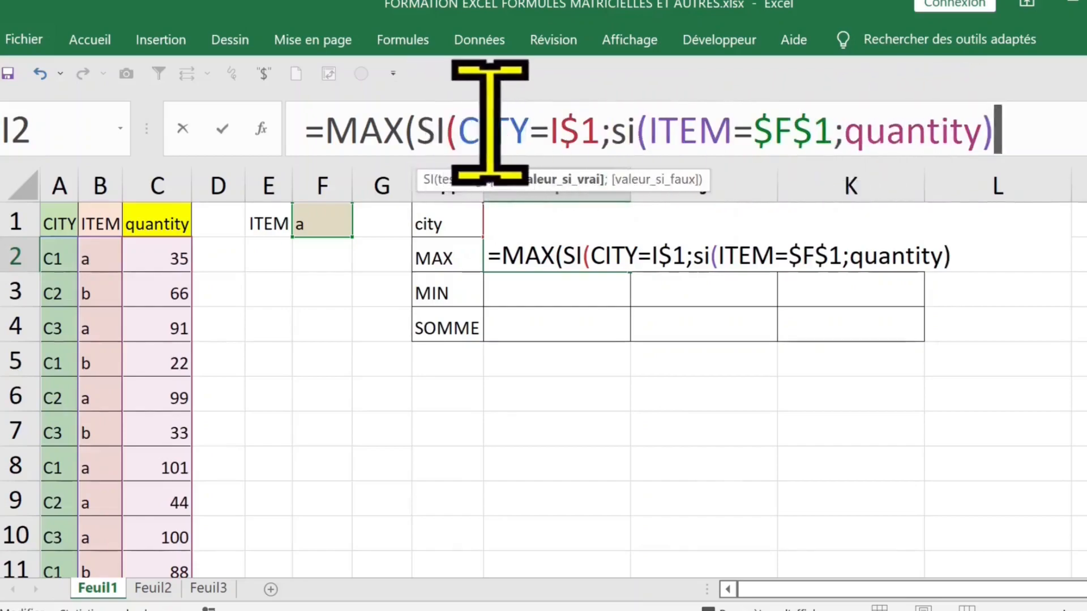
{"action": "type", "text": ")"}
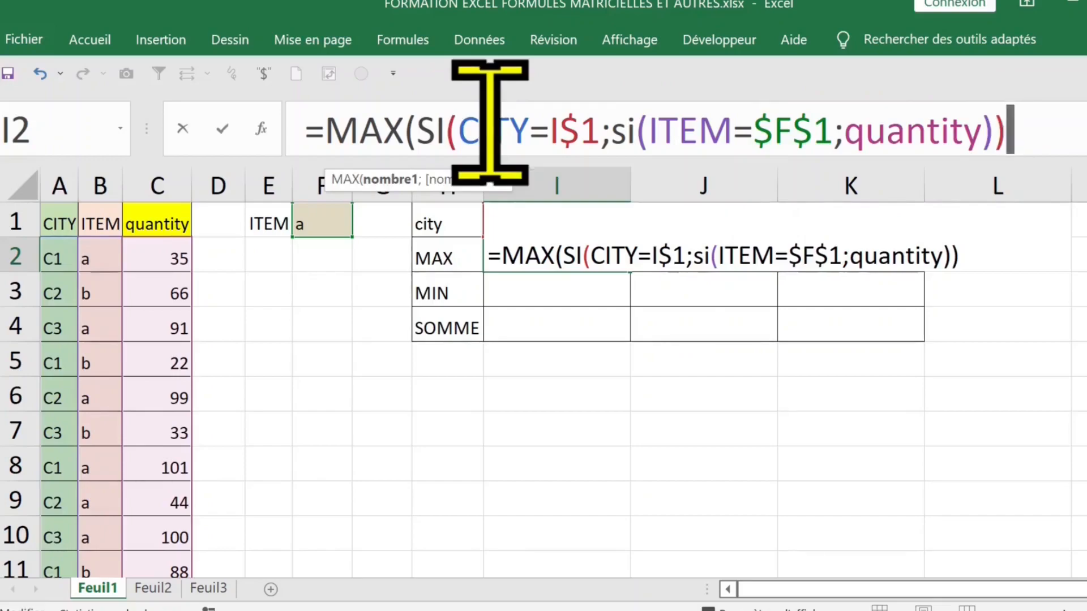
{"action": "type", "text": ")"}
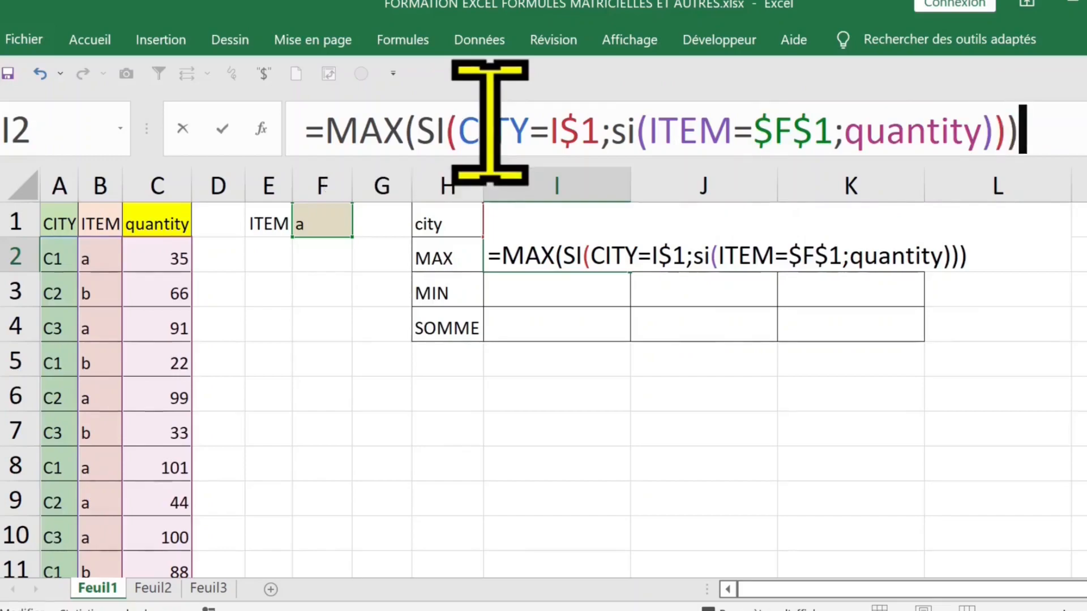
{"action": "key", "text": "ctrl+shift+Return"}
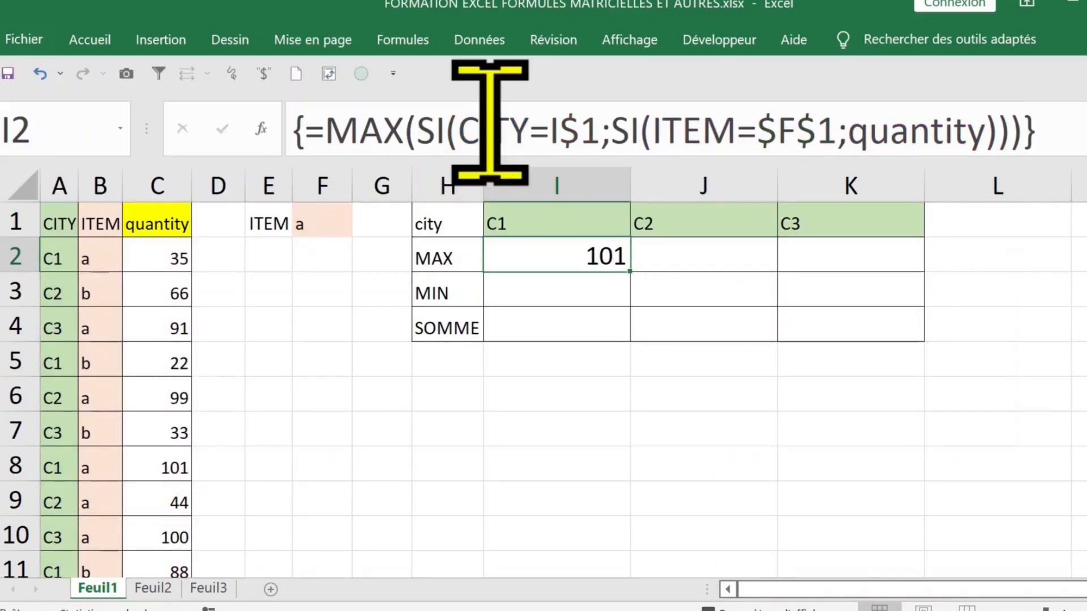
- Copy the MAX formula to J2:K2 and change F1 to item b, giving 88, 109 and 33
{"action": "left_click_drag", "start_coordinate": [638, 276], "coordinate": [883, 282]}
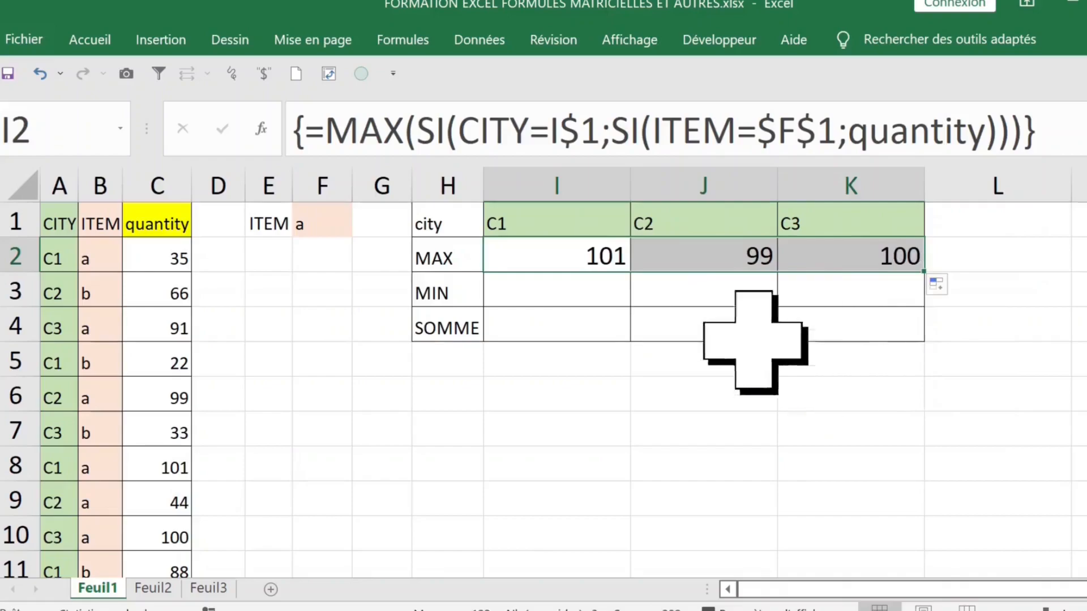
{"action": "left_click", "coordinate": [321, 224]}
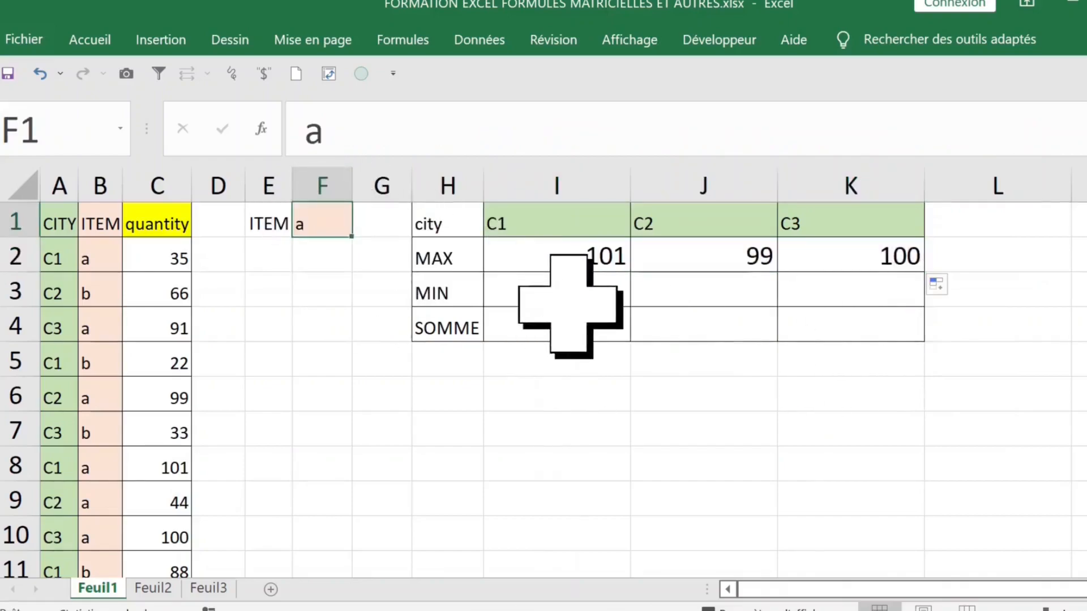
{"action": "type", "text": "b"}
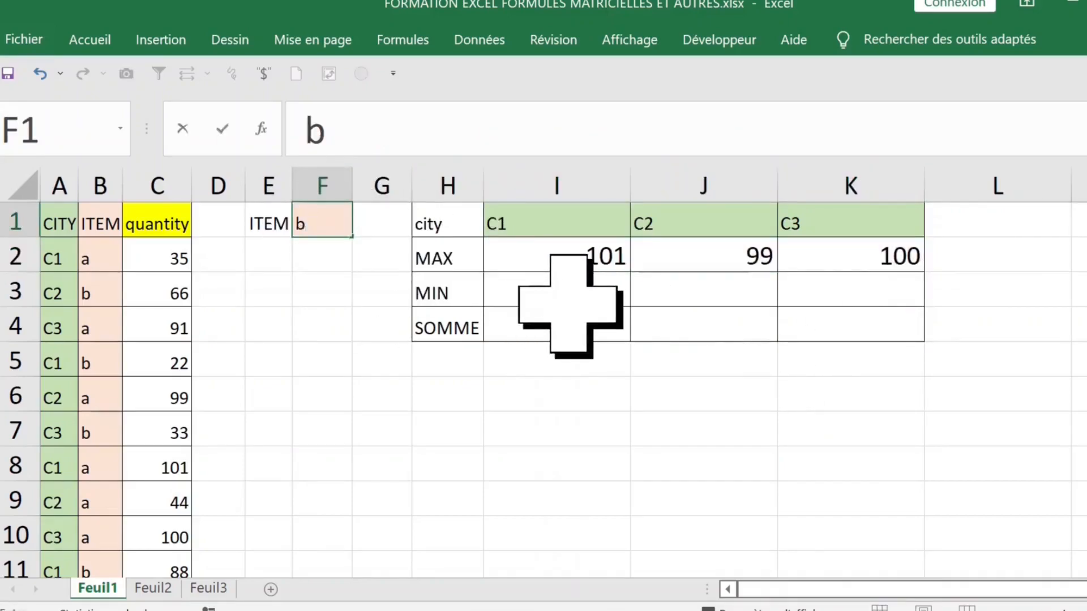
{"action": "key", "text": "Return"}
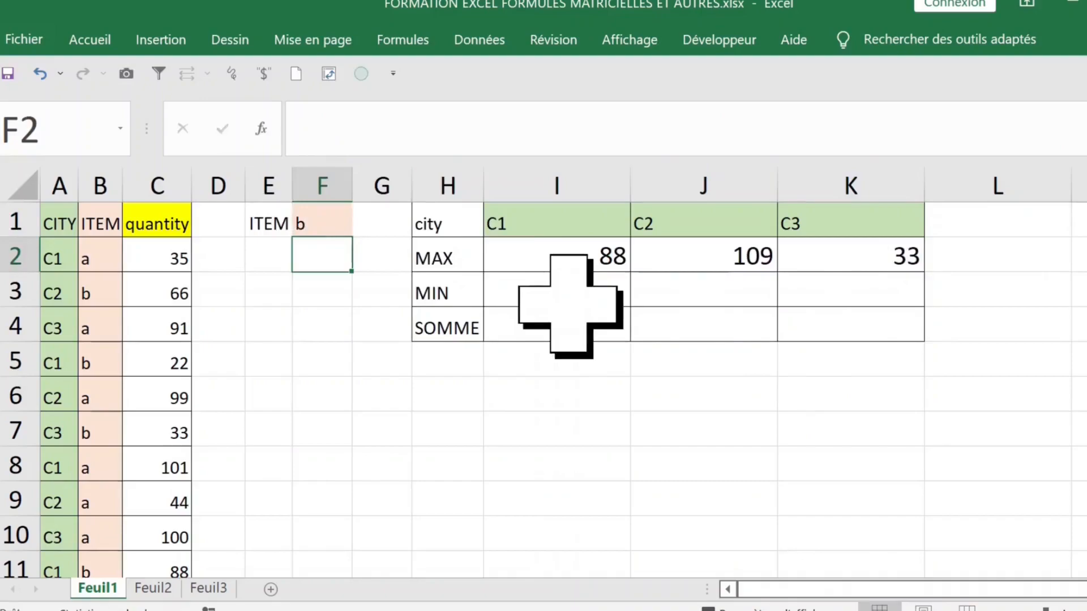
{"action": "left_click", "coordinate": [569, 256]}
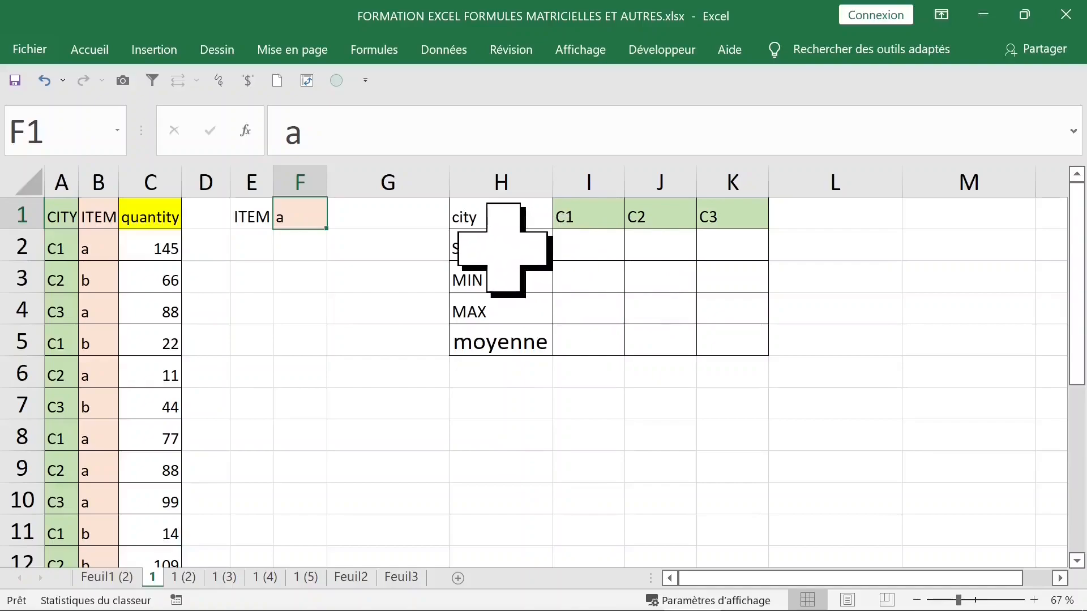
- Highlight the row labels of sheet 1's SOMME/MIN/MAX/moyenne bonus table
{"action": "left_click_drag", "start_coordinate": [498, 245], "coordinate": [516, 291]}
- Point out the SOMME, MIN, MAX and moyenne labels in H2:H5 and data columns A–C
{"action": "left_click", "coordinate": [522, 255]}
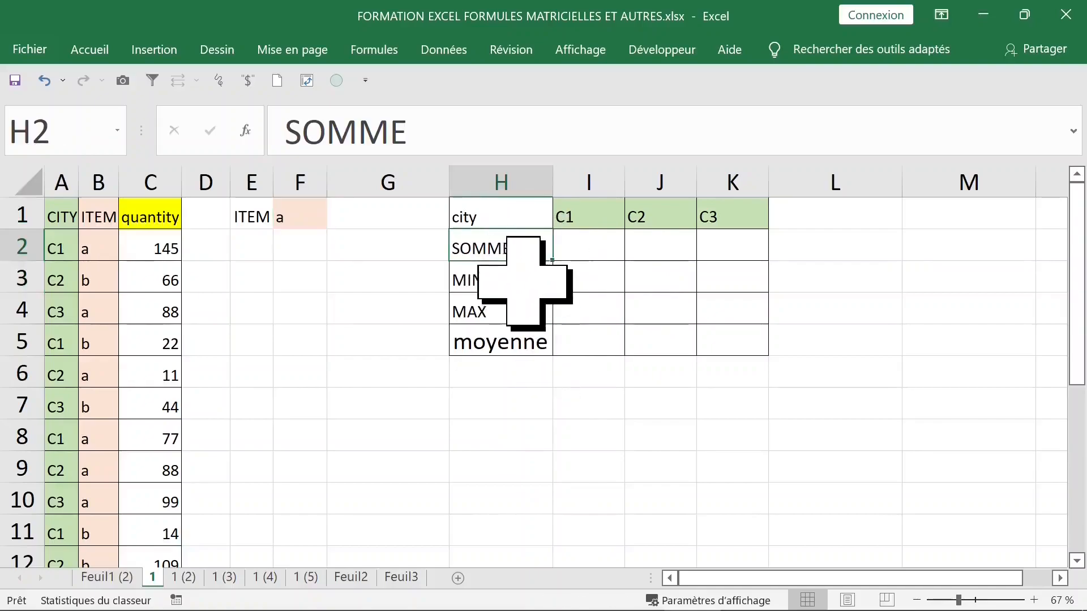
{"action": "left_click", "coordinate": [518, 284]}
{"action": "left_click", "coordinate": [512, 314]}
{"action": "left_click", "coordinate": [509, 334]}
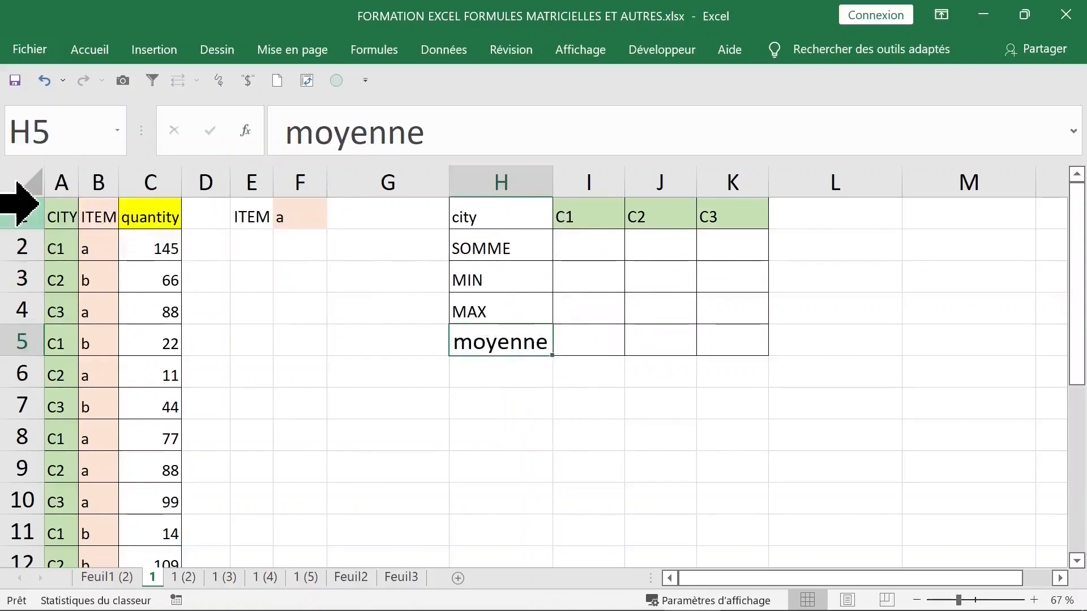
{"action": "left_click_drag", "start_coordinate": [67, 182], "coordinate": [145, 169]}
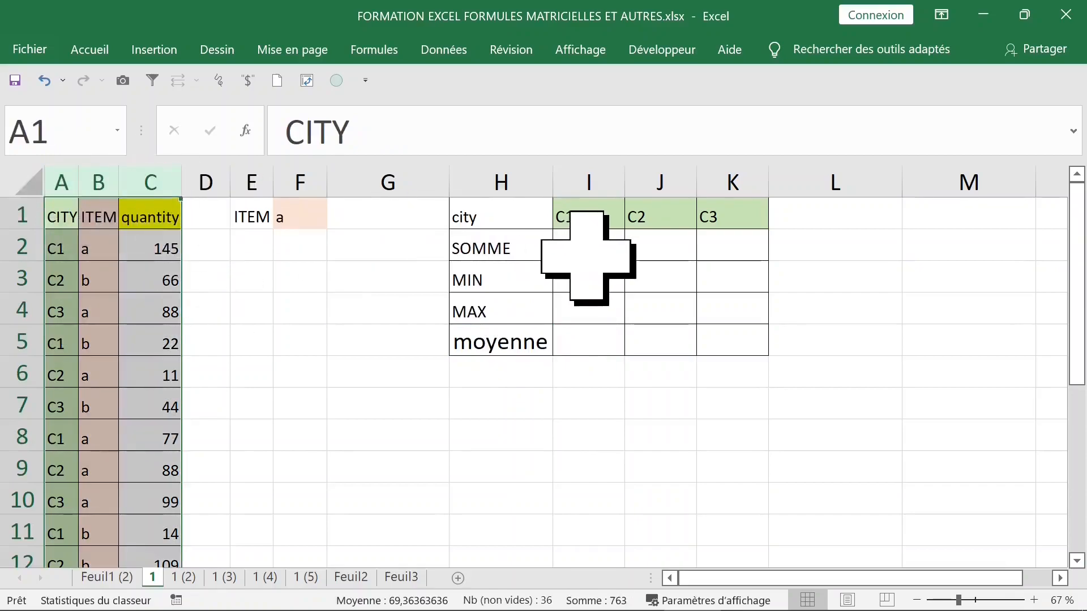
{"action": "left_click", "coordinate": [587, 257]}
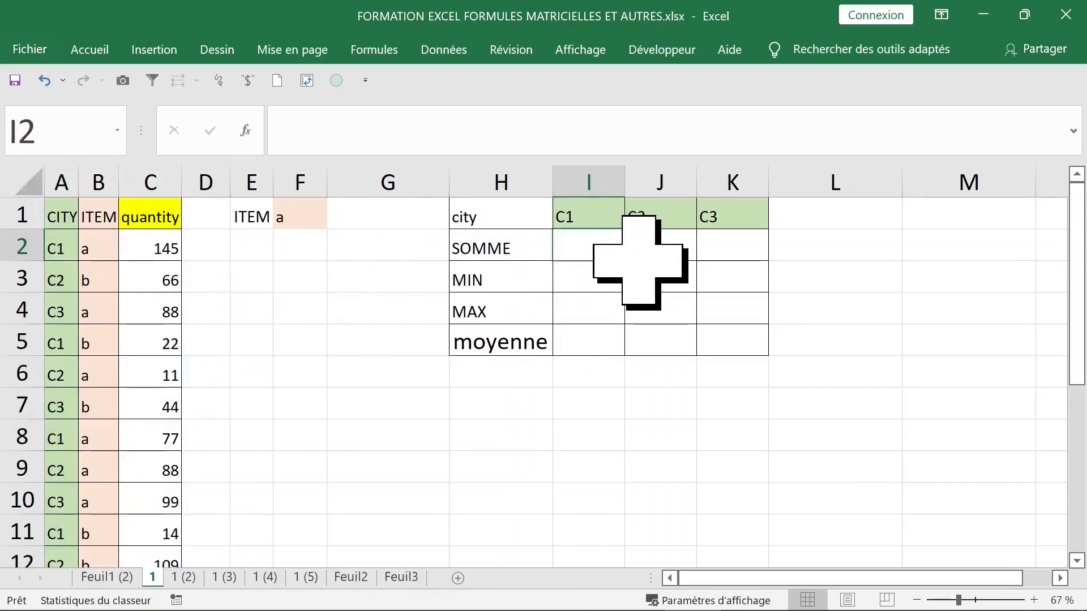
- Point out the city values A2:A12 and other cells of the data table
{"action": "left_click", "coordinate": [59, 249]}
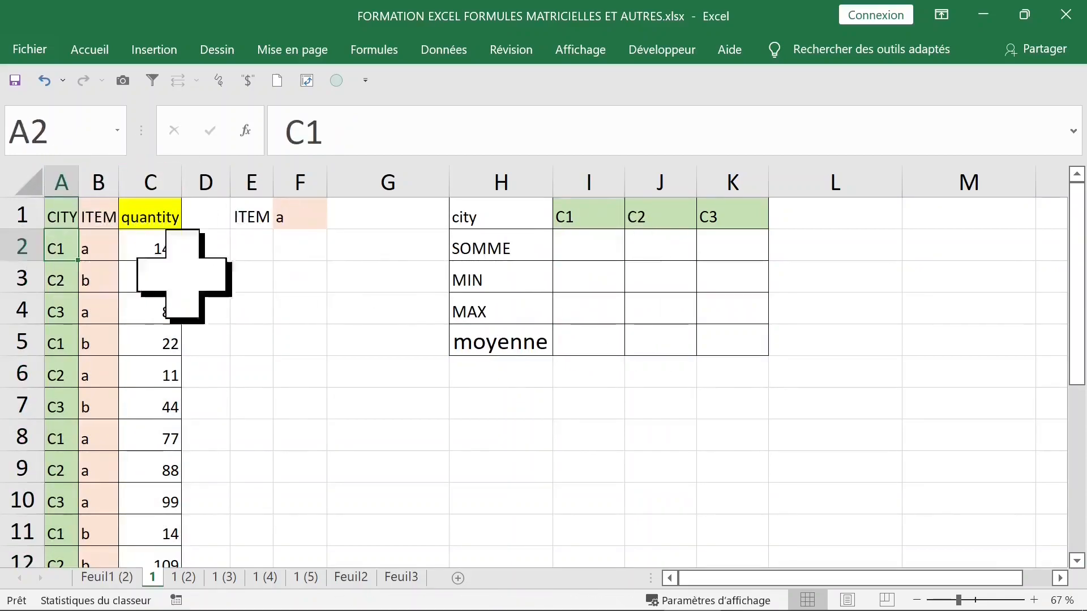
{"action": "left_click_drag", "start_coordinate": [48, 257], "coordinate": [67, 433]}
{"action": "left_click", "coordinate": [126, 308]}
{"action": "scroll", "coordinate": [175, 291], "scroll_direction": "up", "scroll_amount": 2}
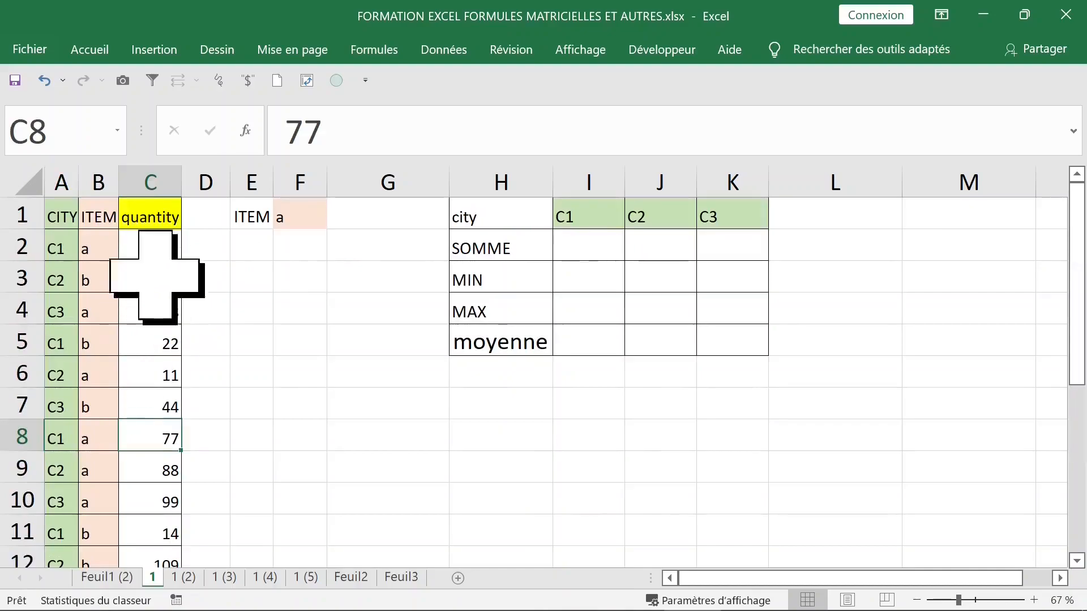
{"action": "left_click_drag", "start_coordinate": [68, 214], "coordinate": [128, 311]}
{"action": "left_click", "coordinate": [109, 340]}
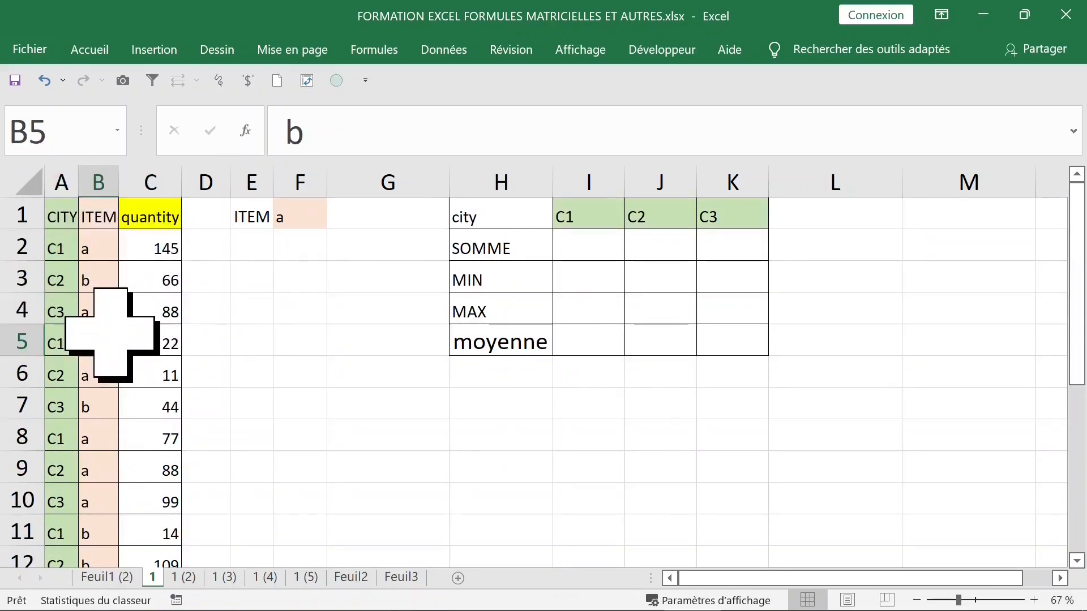
- Create names from the header row of A1:C12, then start =somme( in I2
{"action": "key", "text": "ctrl+a"}
{"action": "key", "text": "ctrl+shift+F3"}
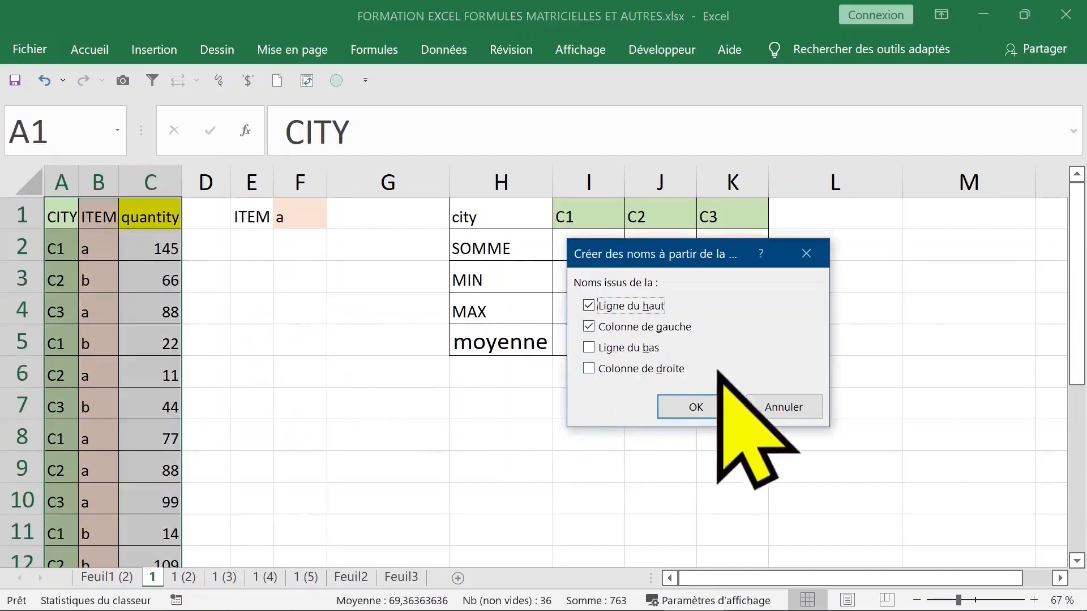
{"action": "left_click", "coordinate": [696, 406]}
{"action": "left_click", "coordinate": [588, 244]}
{"action": "type", "text": "=somme("}
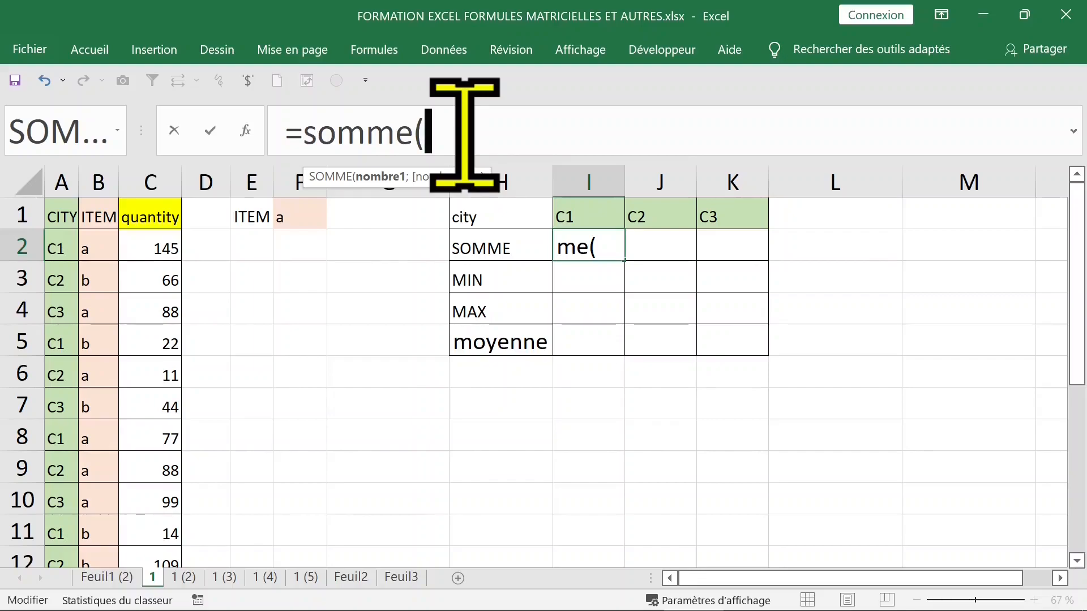
- Extend I2 to =SOMME(SI(ITEM=$F$1;si( using the pasted ITEM name and absolute F1
{"action": "type", "text": "si("}
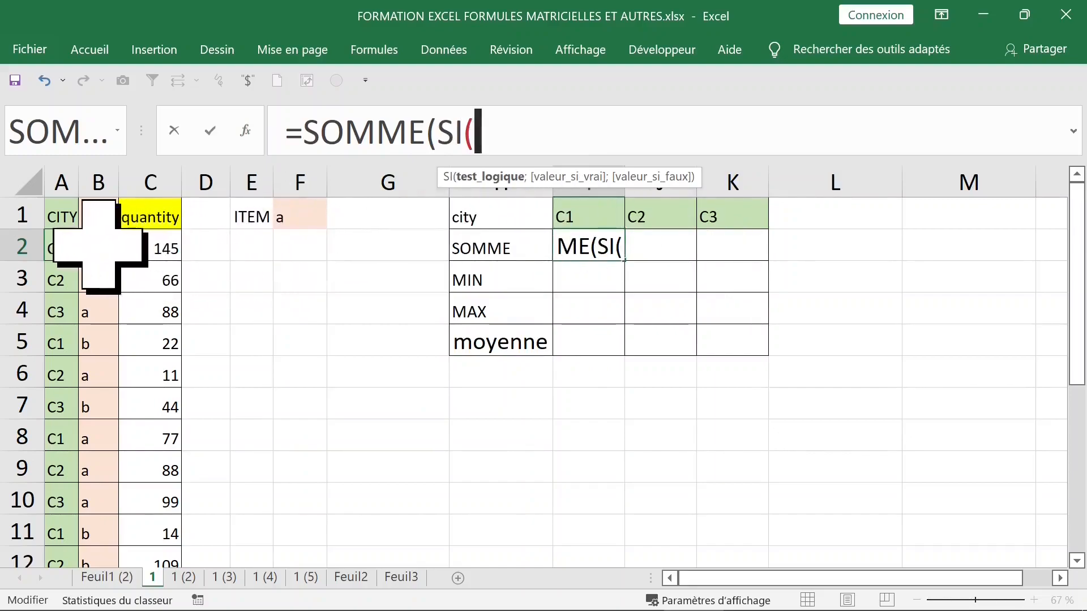
{"action": "key", "text": "F3"}
{"action": "key", "text": "F3"}
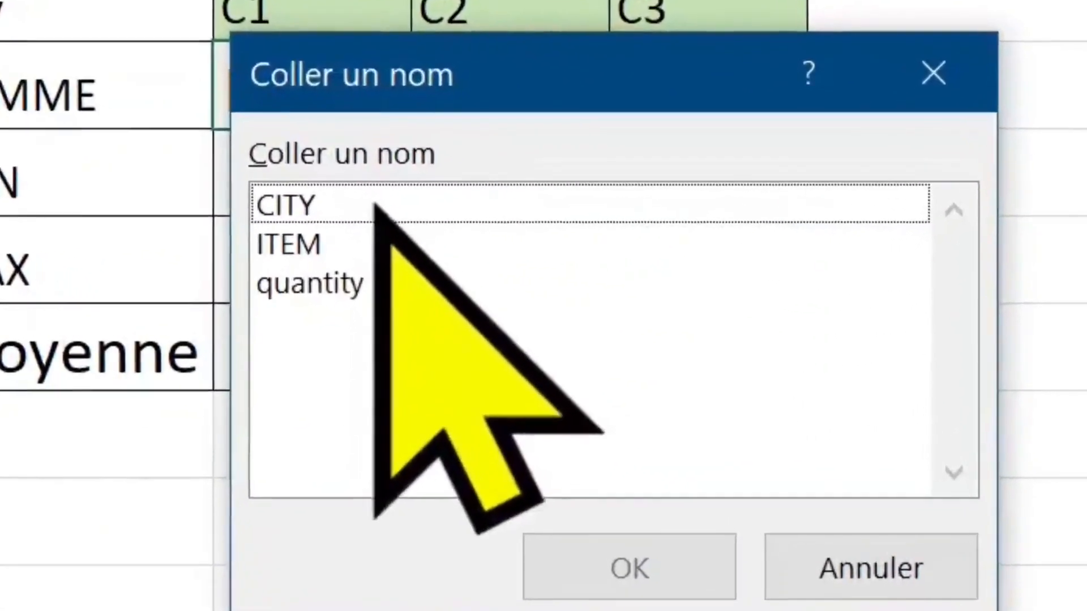
{"action": "left_click", "coordinate": [357, 244]}
{"action": "double_click", "coordinate": [351, 244]}
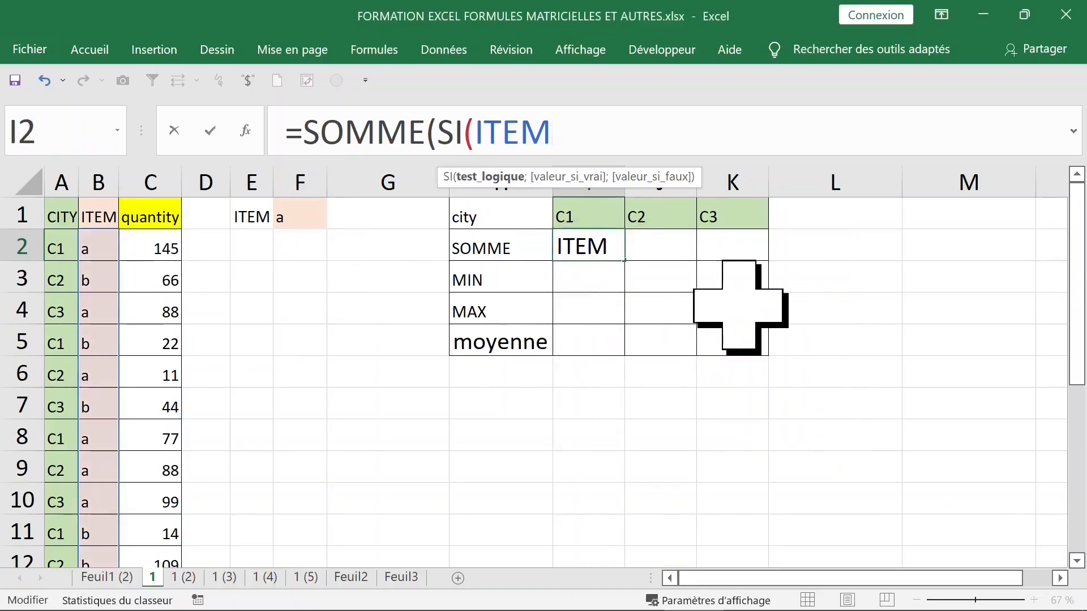
{"action": "type", "text": "="}
{"action": "left_click", "coordinate": [302, 213]}
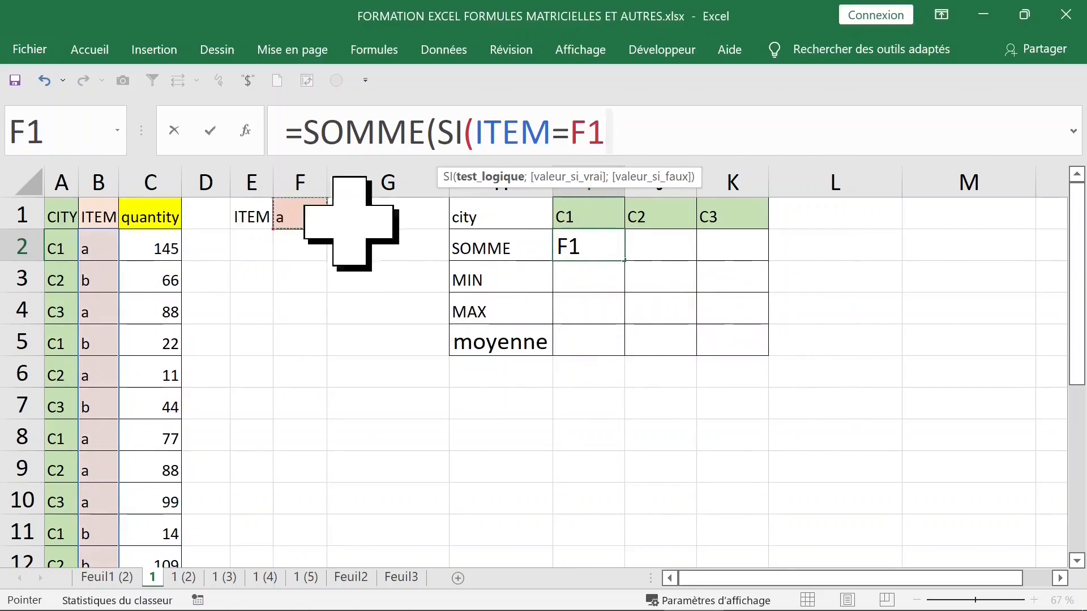
{"action": "key", "text": "F4"}
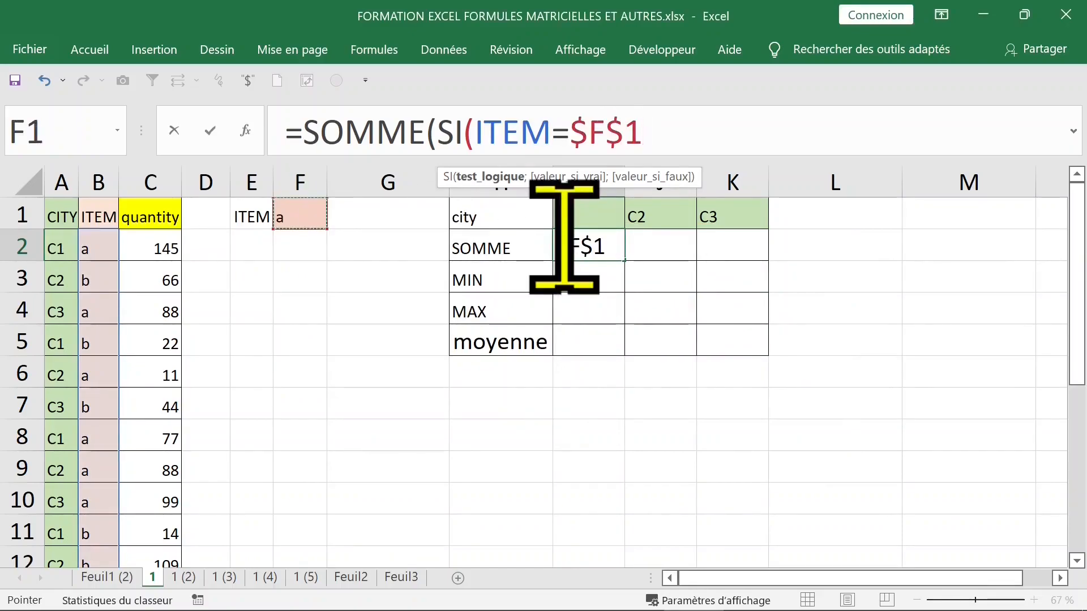
{"action": "type", "text": ";si("}
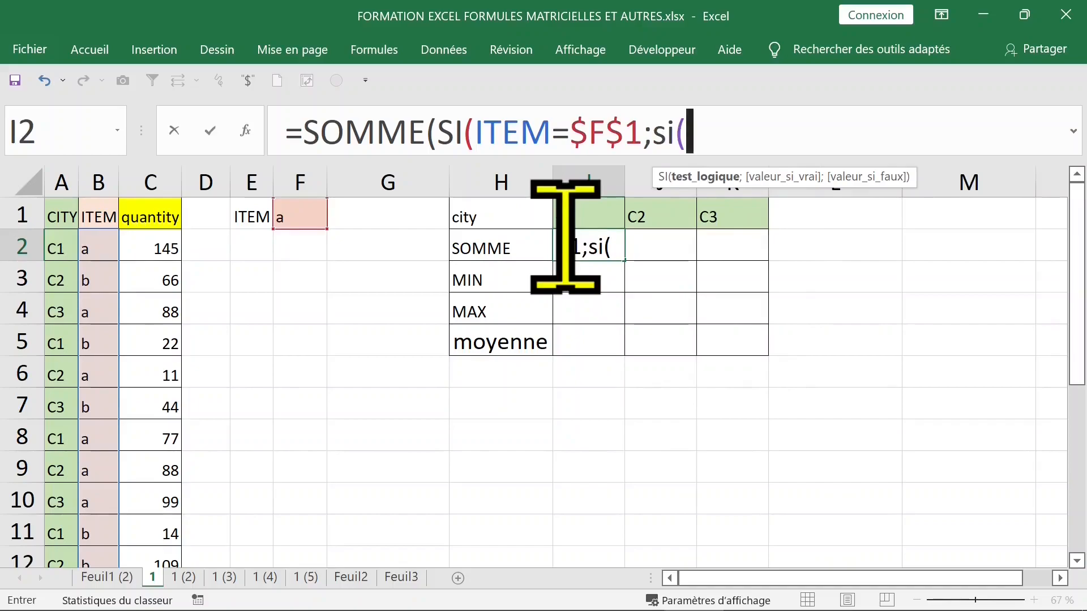
{"action": "key", "text": "F3"}
{"action": "left_click_drag", "start_coordinate": [630, 249], "coordinate": [751, 256]}
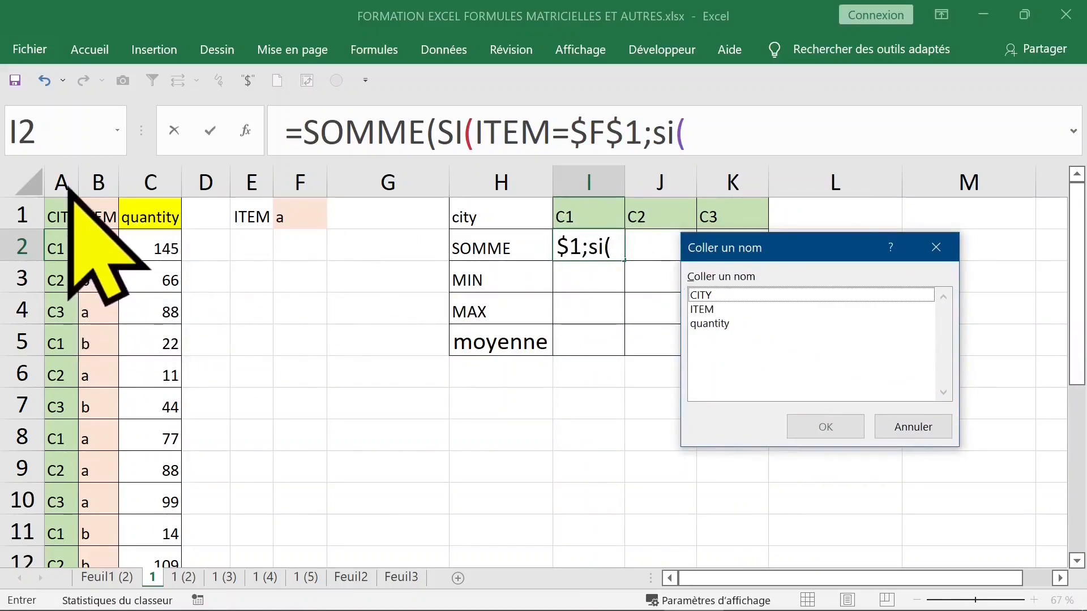
- Add the nested condition CITY=I$1 with a row-locked city header reference
{"action": "left_click", "coordinate": [723, 294]}
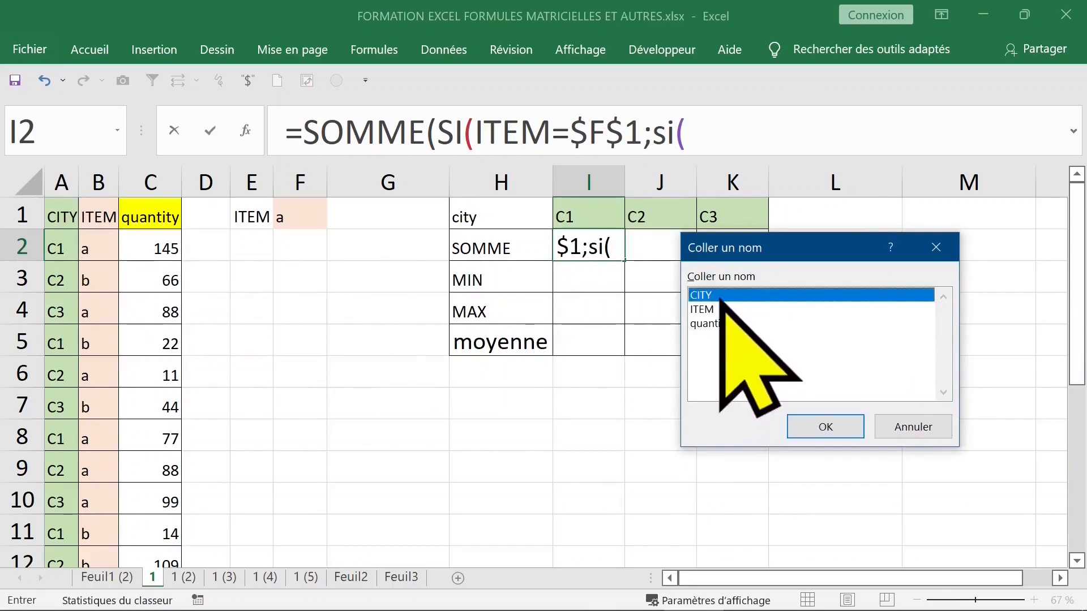
{"action": "double_click", "coordinate": [722, 295]}
{"action": "type", "text": "="}
{"action": "left_click", "coordinate": [574, 214]}
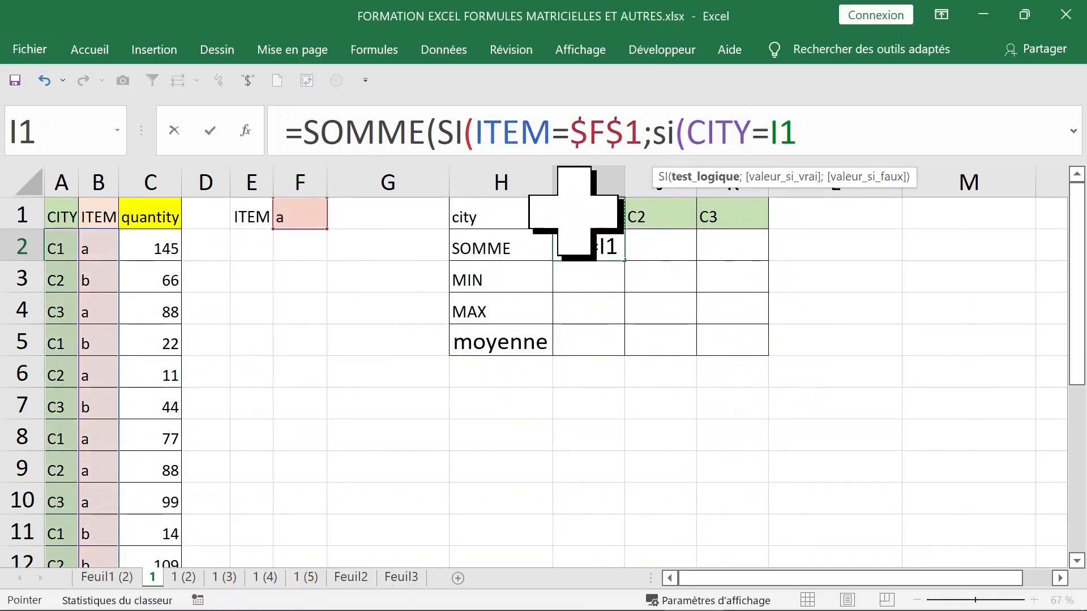
{"action": "key", "text": "F4"}
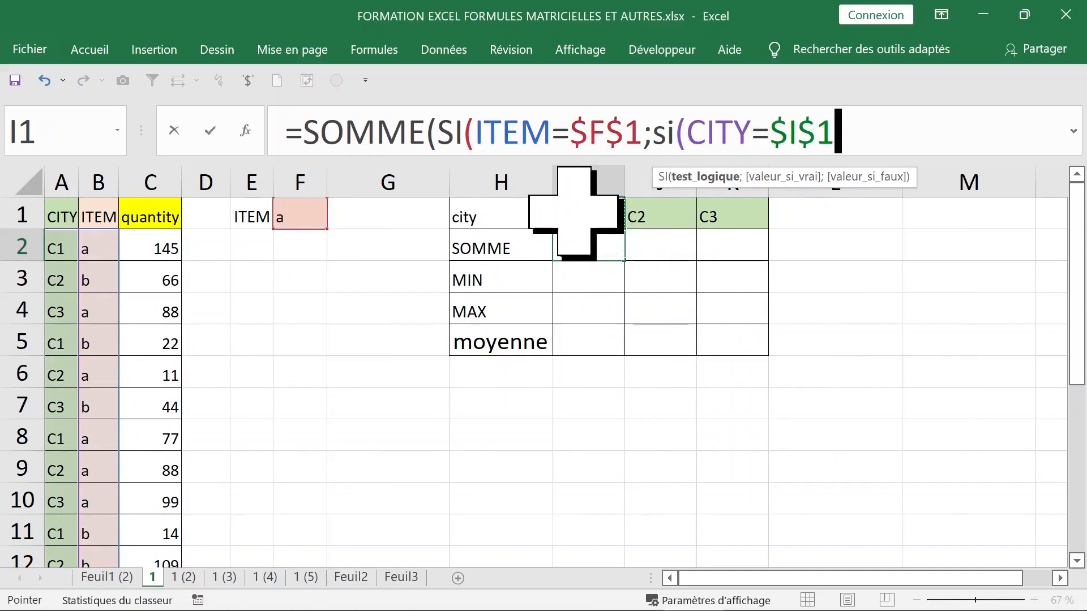
{"action": "key", "text": "F4"}
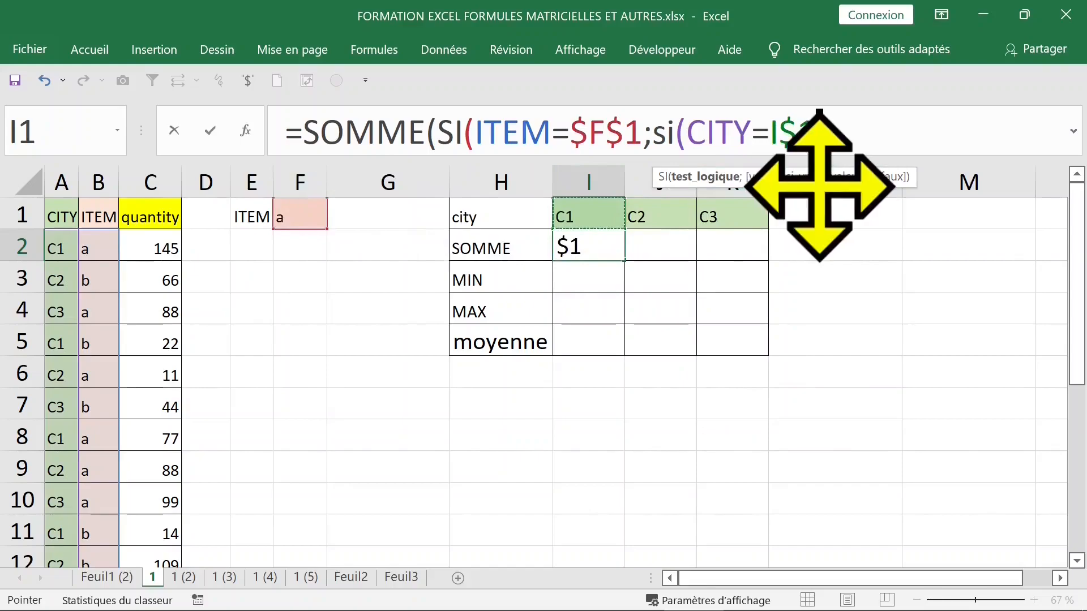
{"action": "left_click_drag", "start_coordinate": [652, 133], "coordinate": [824, 133]}
{"action": "left_click", "coordinate": [871, 133]}
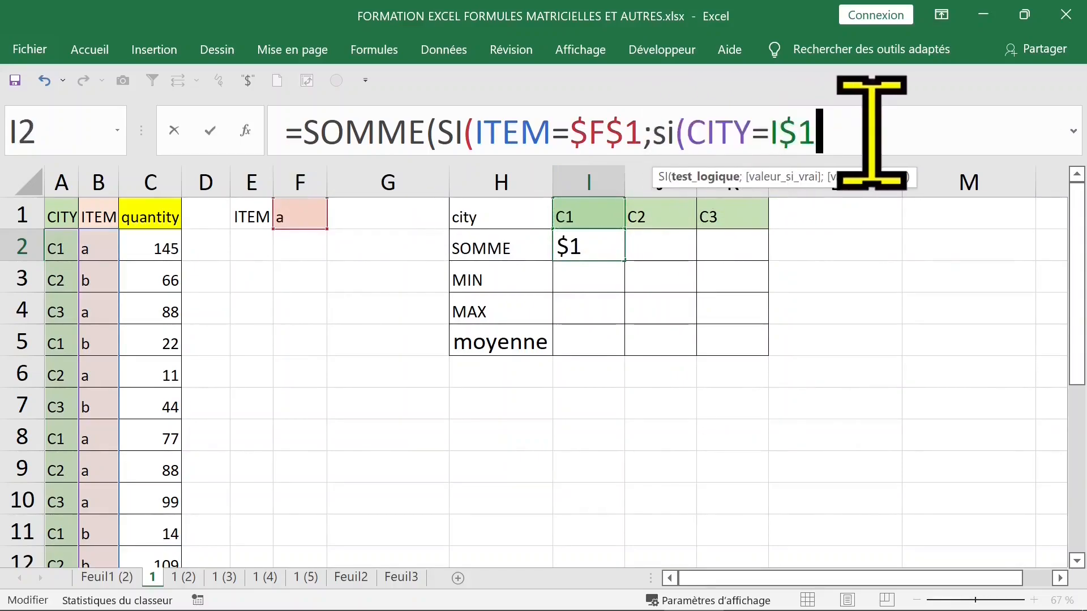
- Insert quantity, close both SI brackets and commit as an array formula returning 222
{"action": "type", "text": ";"}
{"action": "key", "text": "F3"}
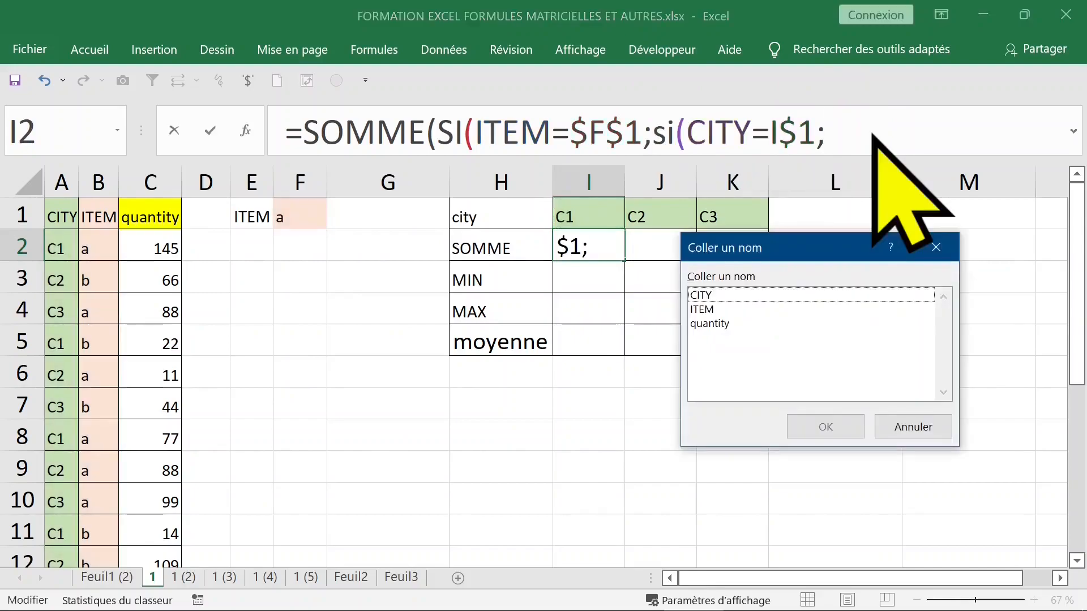
{"action": "left_click", "coordinate": [723, 325]}
{"action": "double_click", "coordinate": [723, 326]}
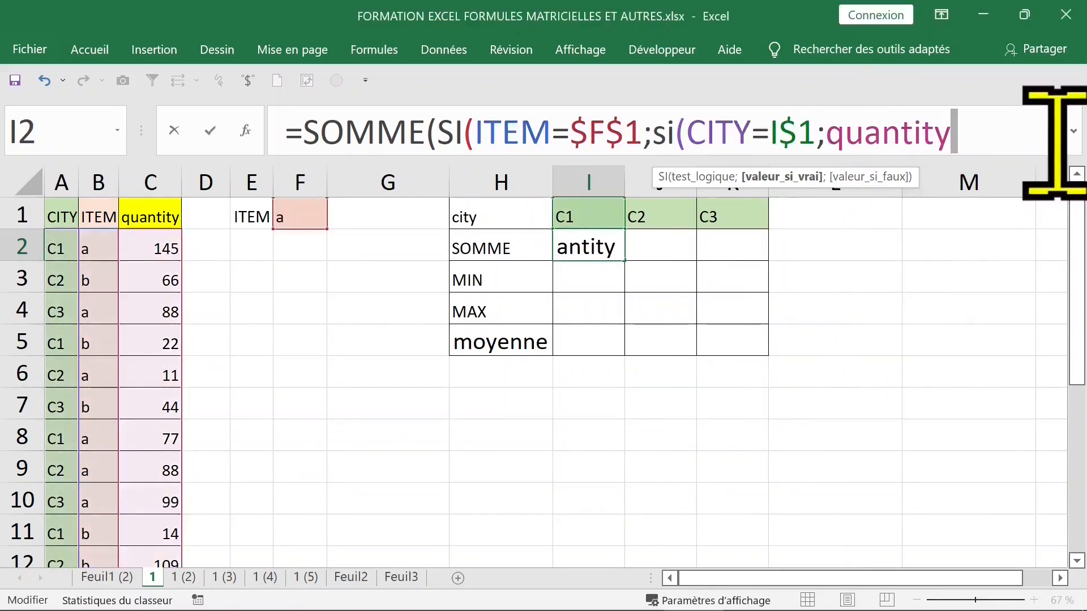
{"action": "type", "text": ")"}
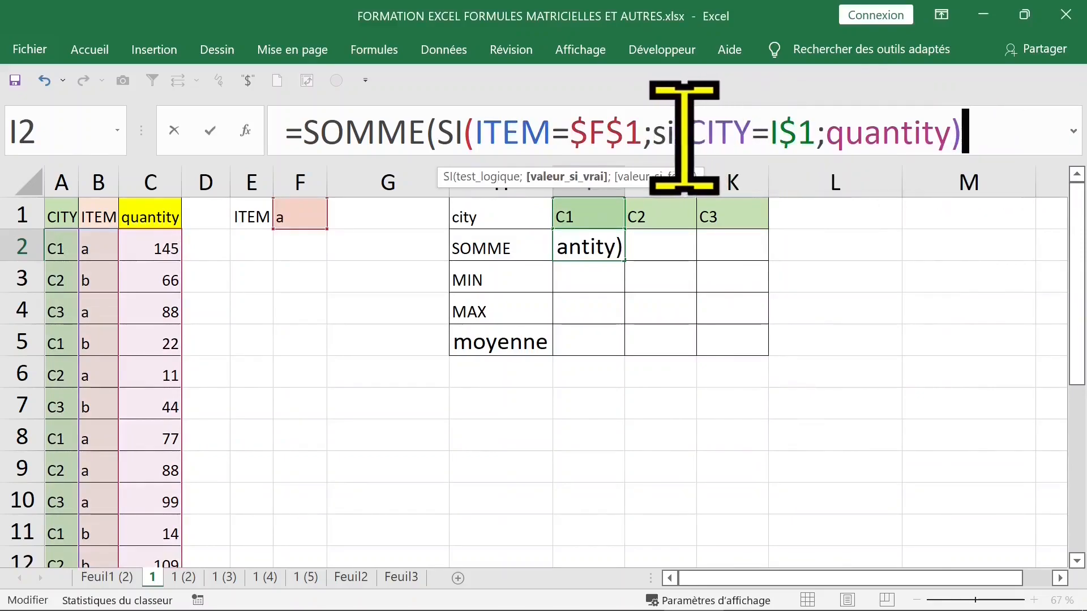
{"action": "left_click_drag", "start_coordinate": [656, 133], "coordinate": [983, 128]}
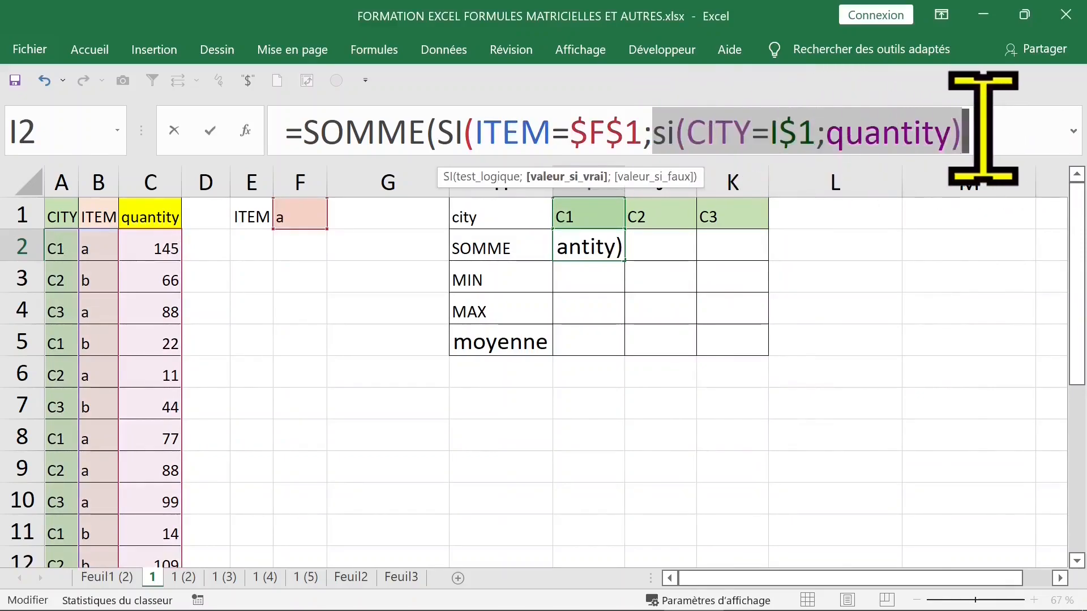
{"action": "left_click", "coordinate": [983, 127]}
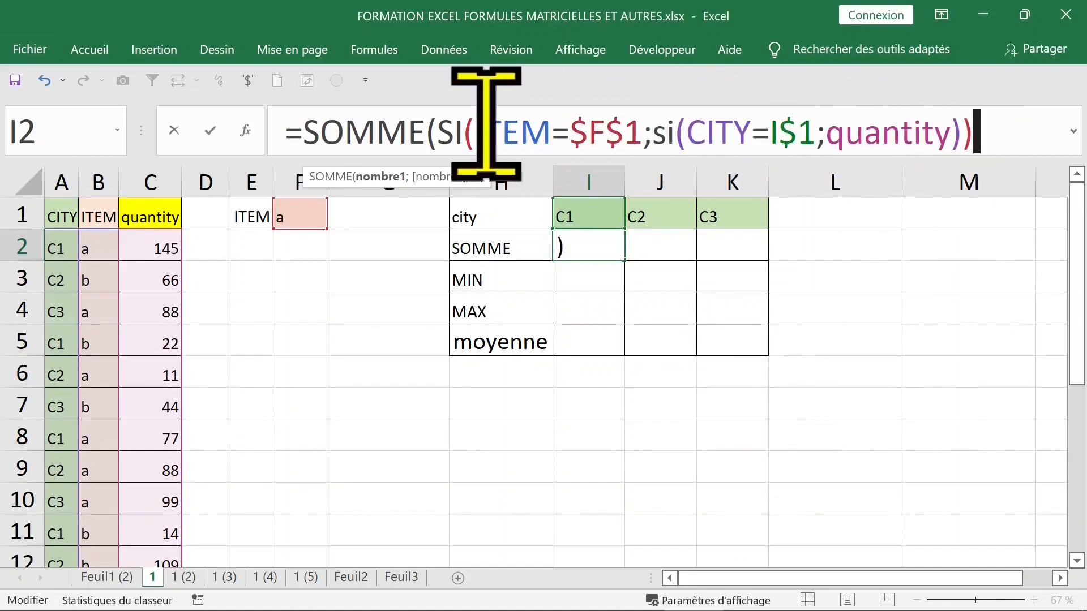
{"action": "left_click_drag", "start_coordinate": [440, 124], "coordinate": [647, 133]}
{"action": "left_click", "coordinate": [989, 136]}
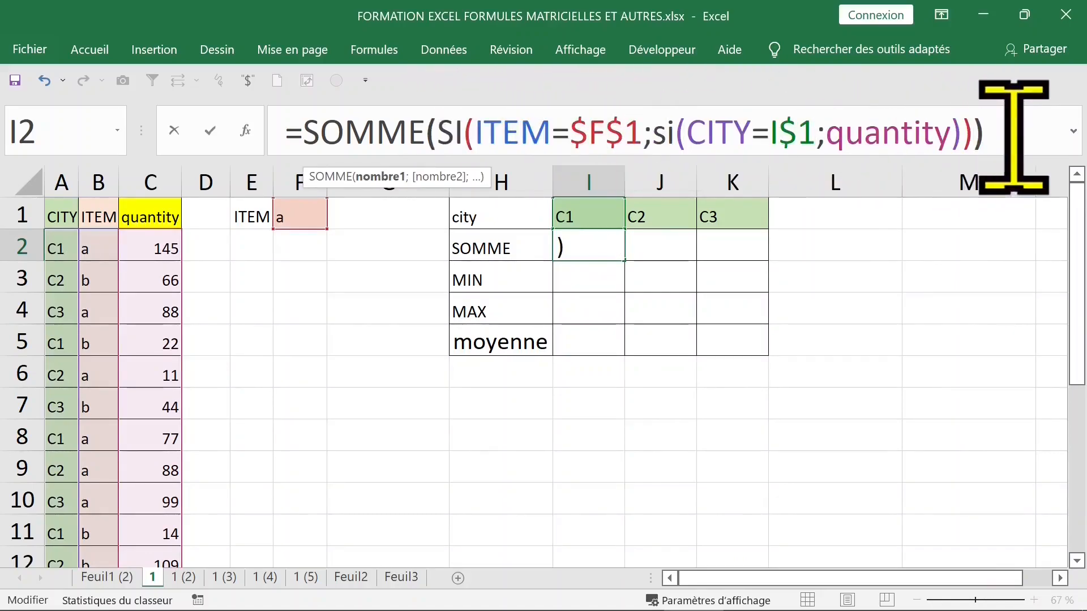
{"action": "type", "text": ")"}
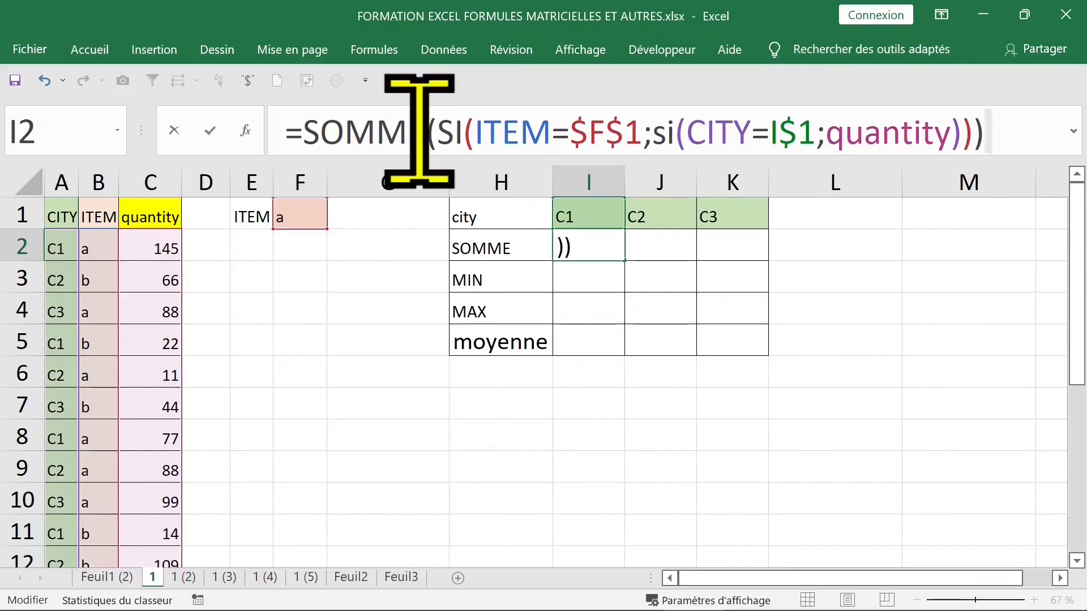
{"action": "key", "text": "ctrl+shift+Return"}
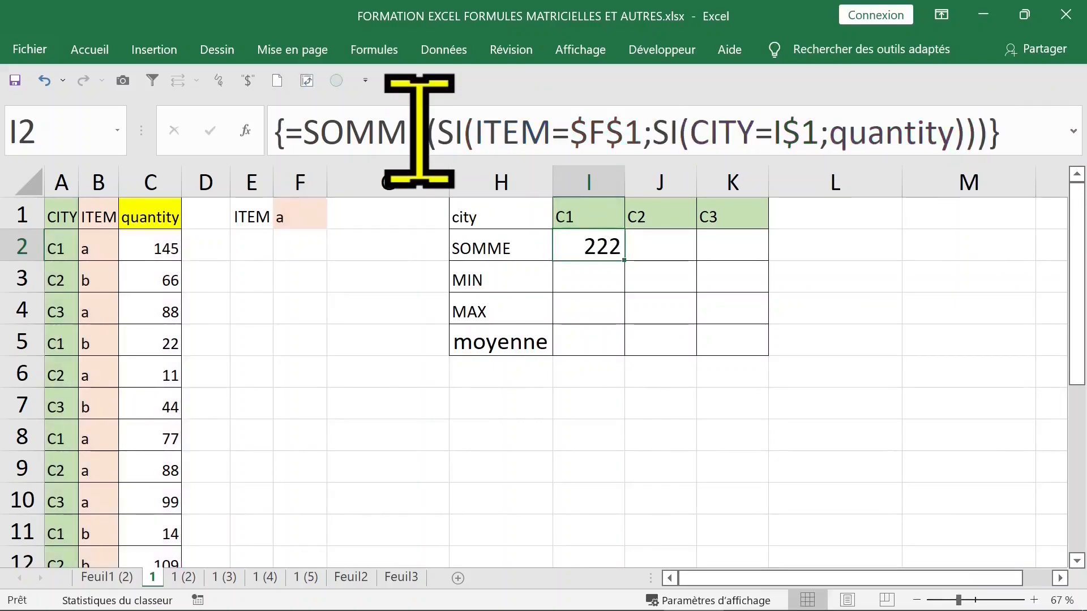
{"action": "left_click_drag", "start_coordinate": [627, 274], "coordinate": [758, 273]}
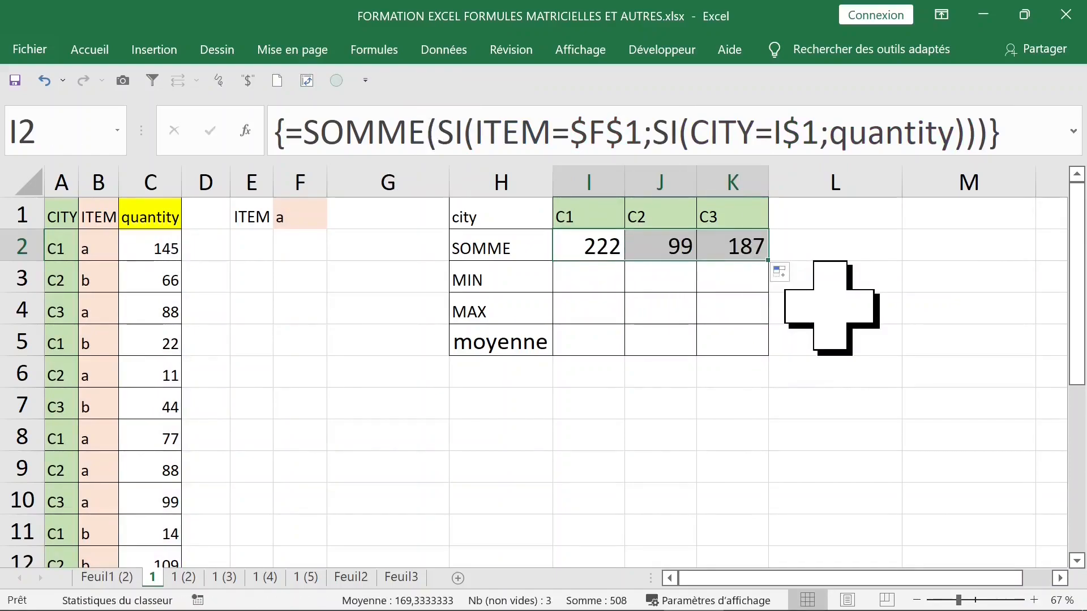
{"action": "left_click", "coordinate": [583, 274]}
{"action": "left_click", "coordinate": [586, 248]}
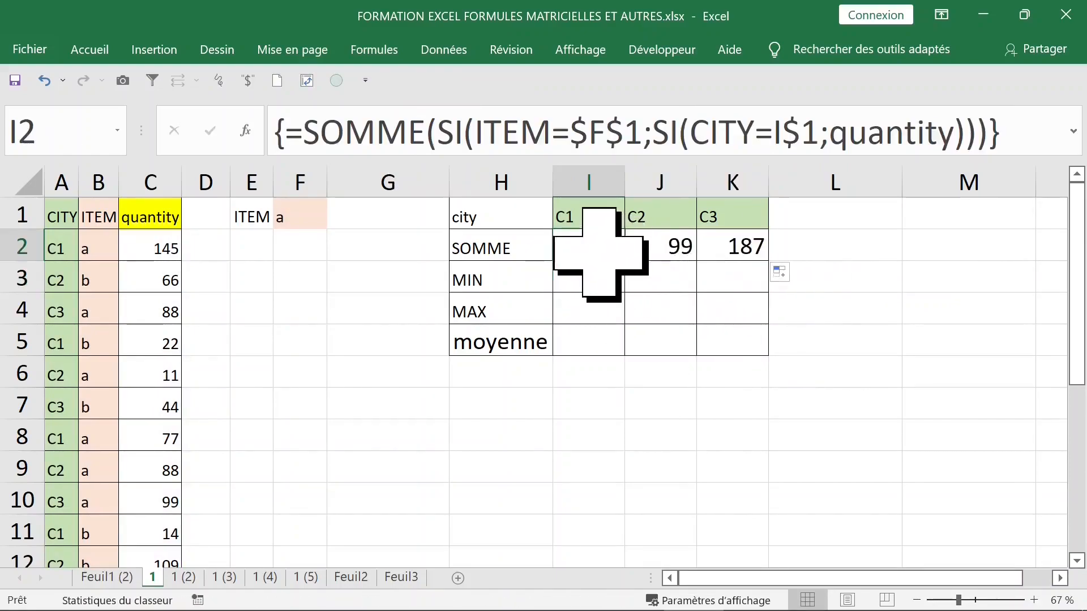
{"action": "left_click", "coordinate": [456, 132]}
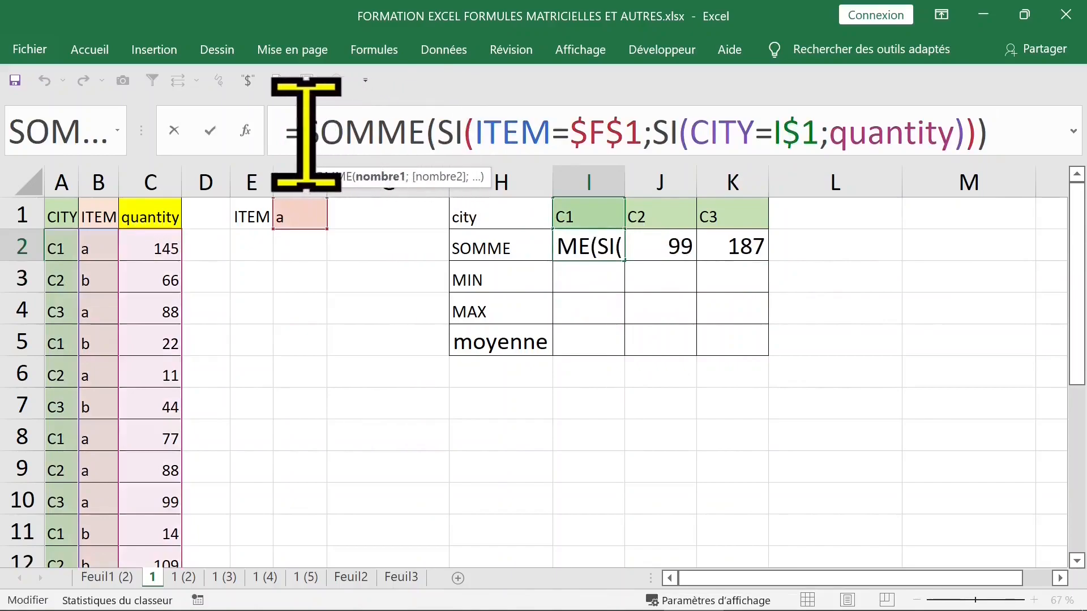
{"action": "left_click_drag", "start_coordinate": [305, 134], "coordinate": [1016, 162]}
{"action": "key", "text": "ctrl+c"}
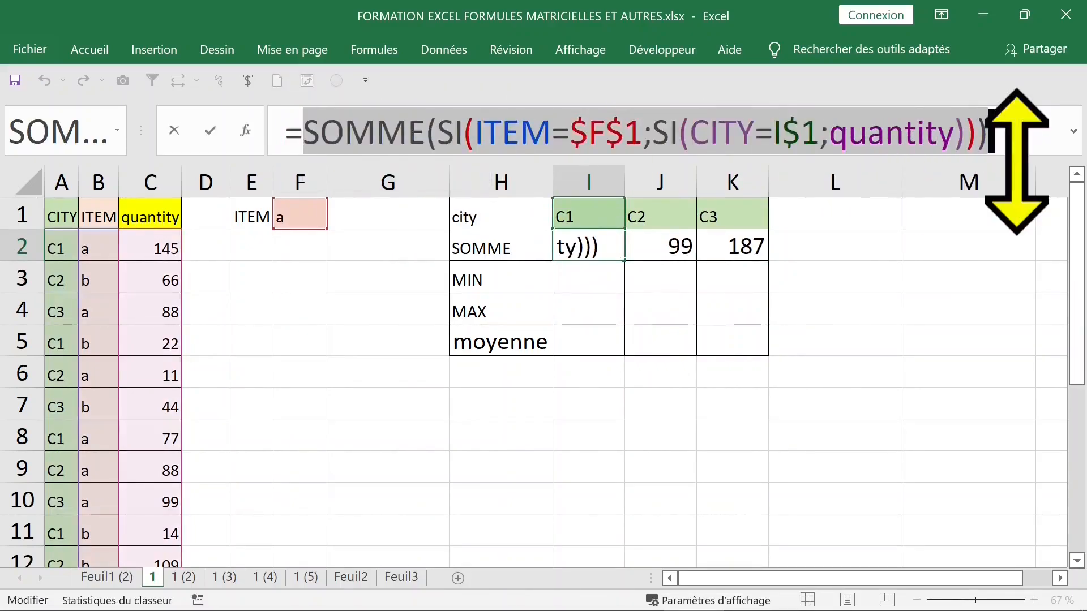
{"action": "key", "text": "ctrl+shift+Return"}
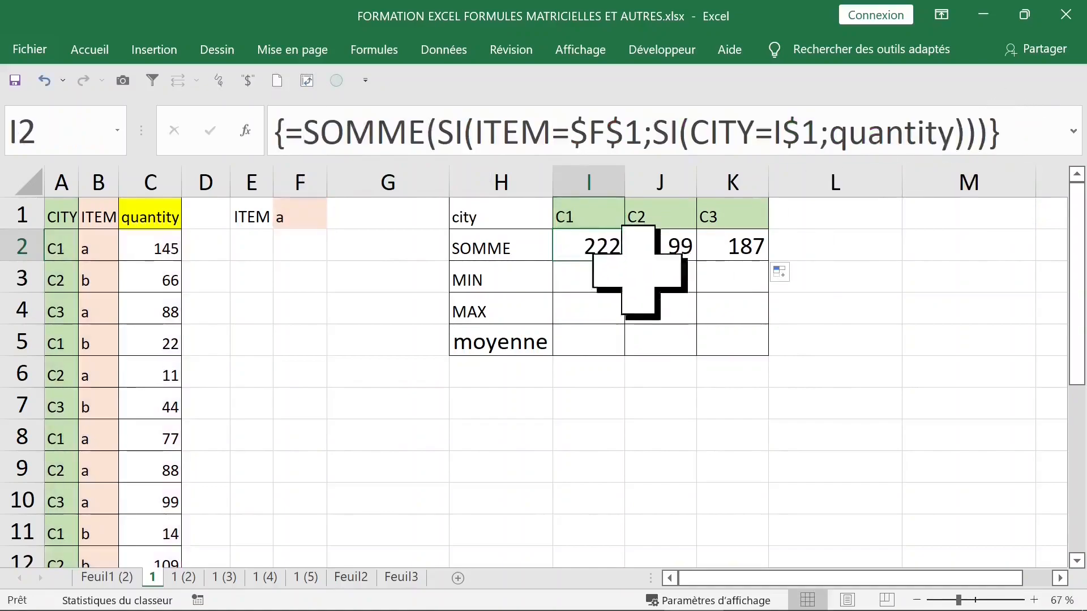
{"action": "left_click", "coordinate": [583, 273]}
- Turn the pasted I3 formula into a MIN array formula and fill to K3, giving 77, 11, 88
{"action": "key", "text": "ctrl+v"}
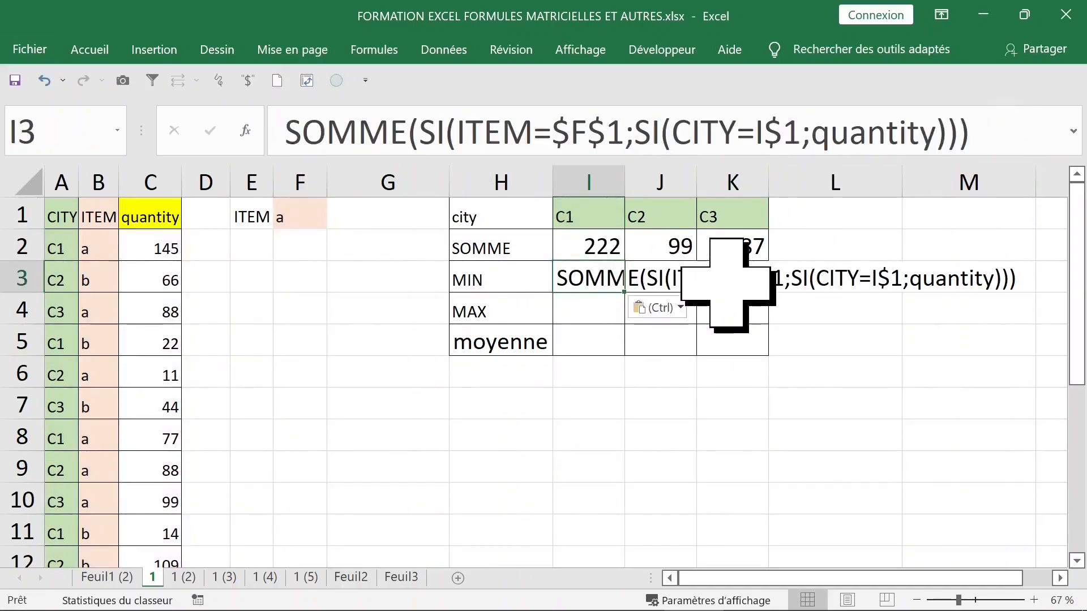
{"action": "left_click", "coordinate": [414, 133]}
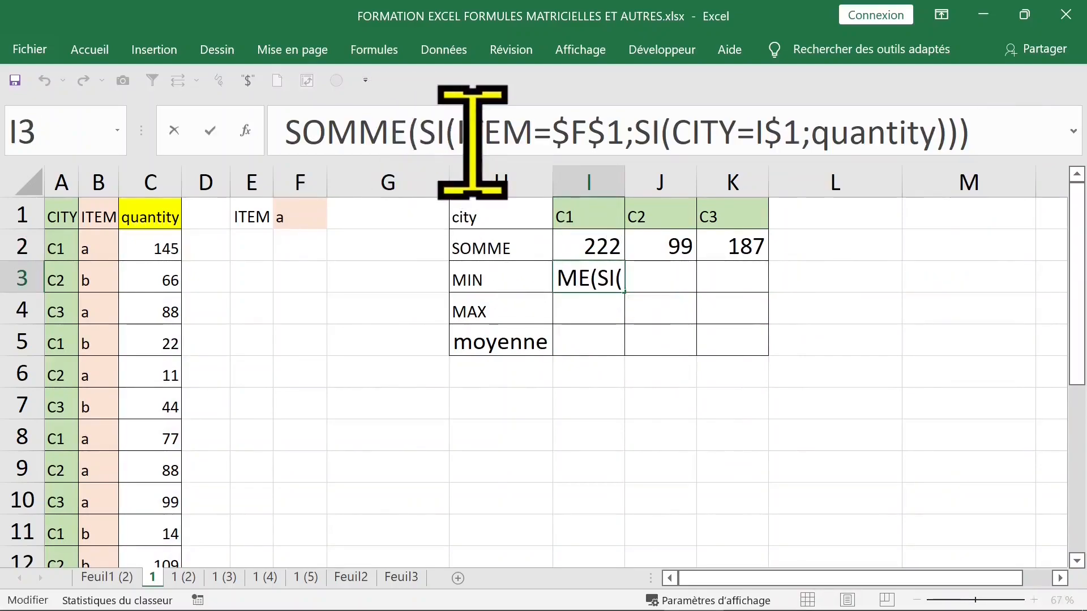
{"action": "key", "text": "BackSpace"}
{"action": "key", "text": "BackSpace"}
{"action": "key", "text": "BackSpace"}
{"action": "key", "text": "BackSpace"}
{"action": "key", "text": "BackSpace"}
{"action": "type", "text": "min"}
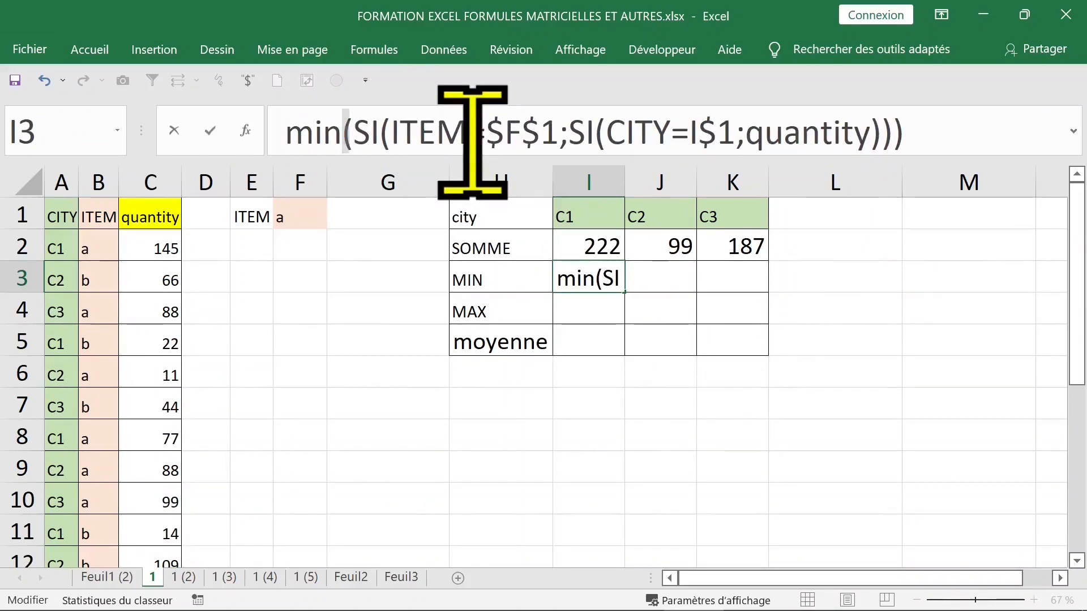
{"action": "left_click", "coordinate": [282, 136]}
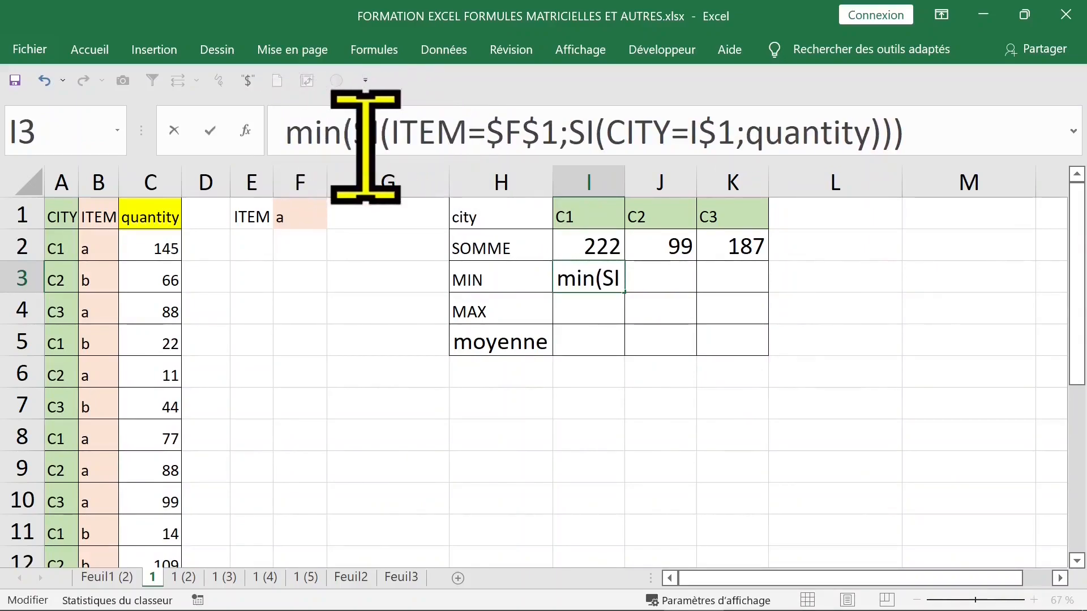
{"action": "type", "text": "="}
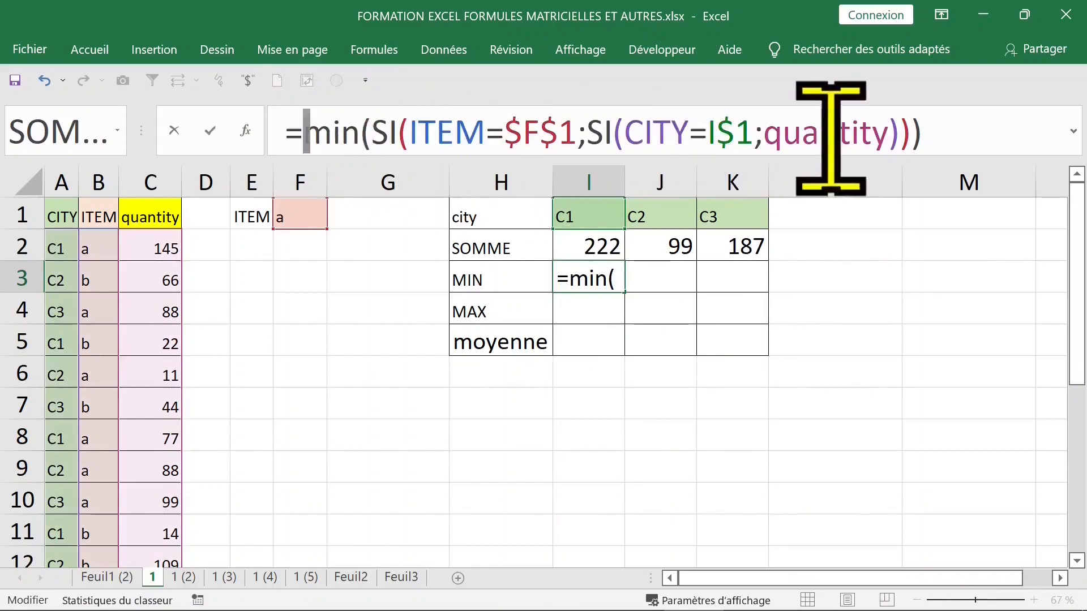
{"action": "left_click", "coordinate": [952, 132]}
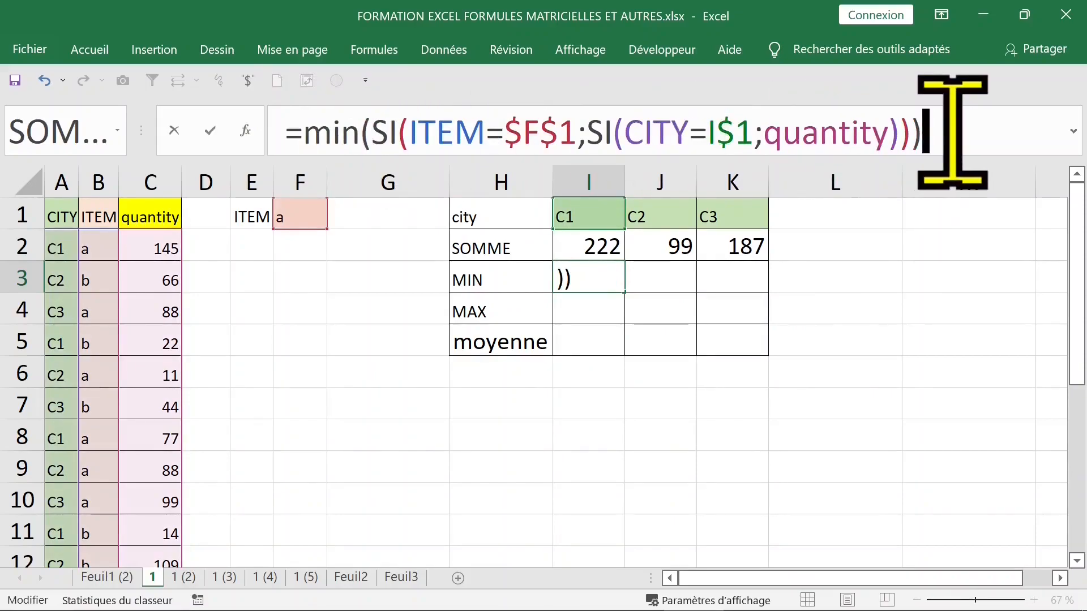
{"action": "key", "text": "ctrl+shift+Return"}
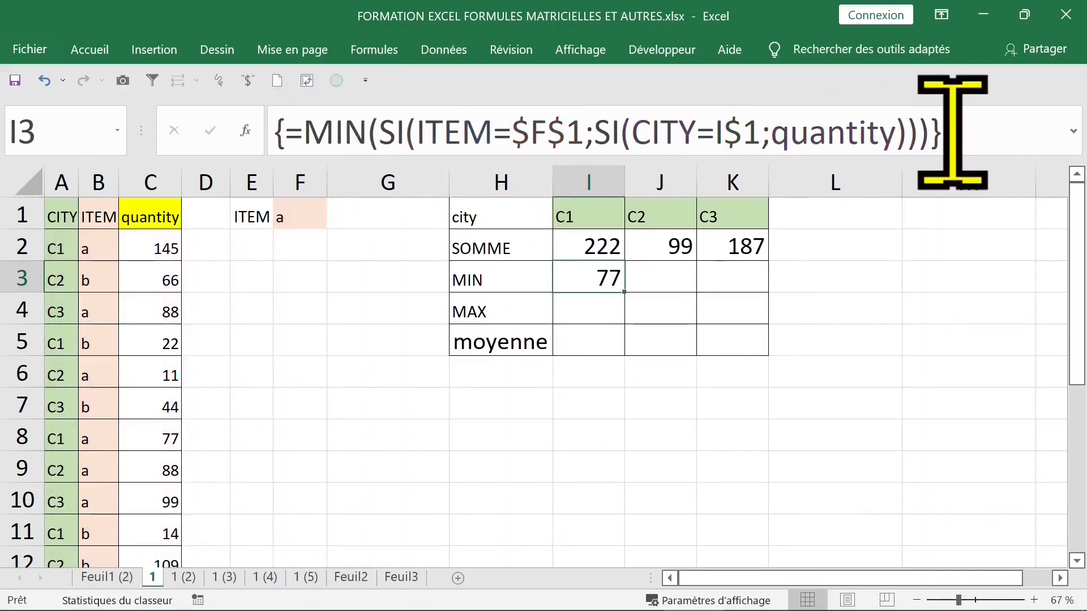
{"action": "left_click_drag", "start_coordinate": [624, 291], "coordinate": [752, 289]}
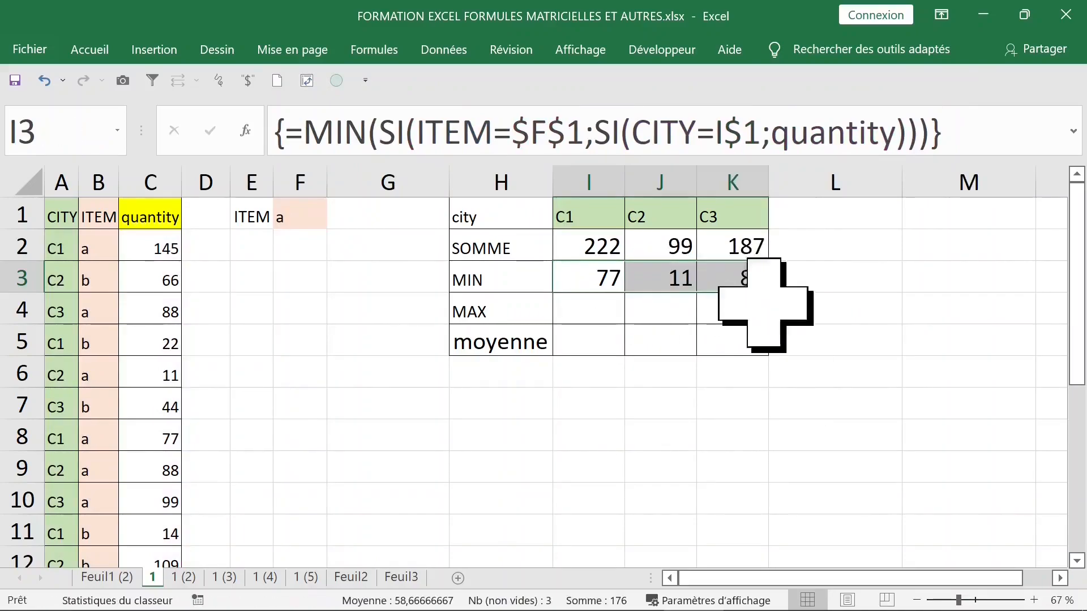
{"action": "double_click", "coordinate": [601, 281]}
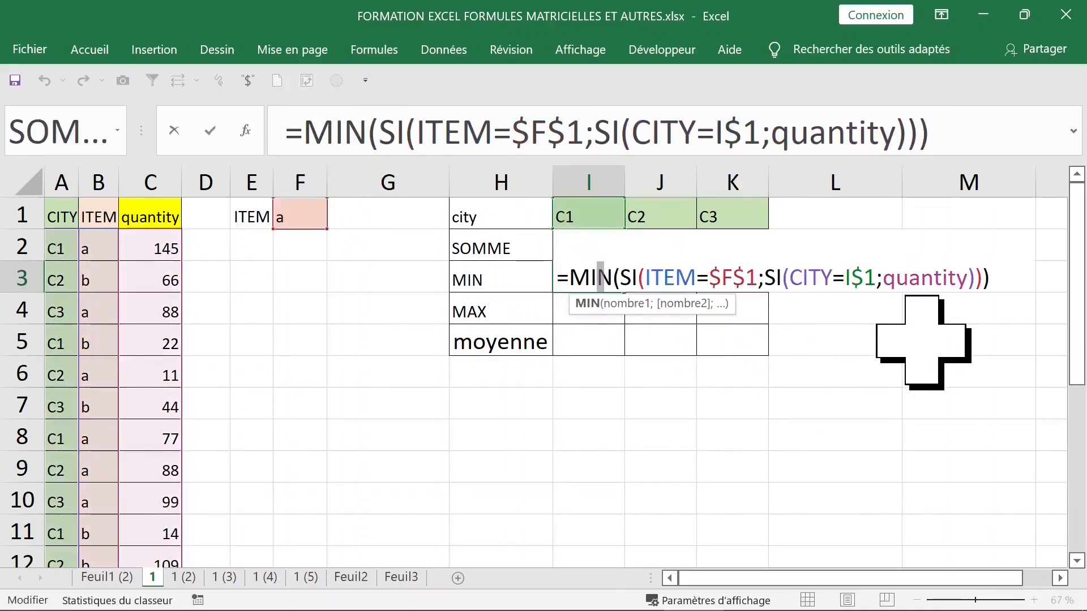
{"action": "key", "text": "ctrl+shift+Return"}
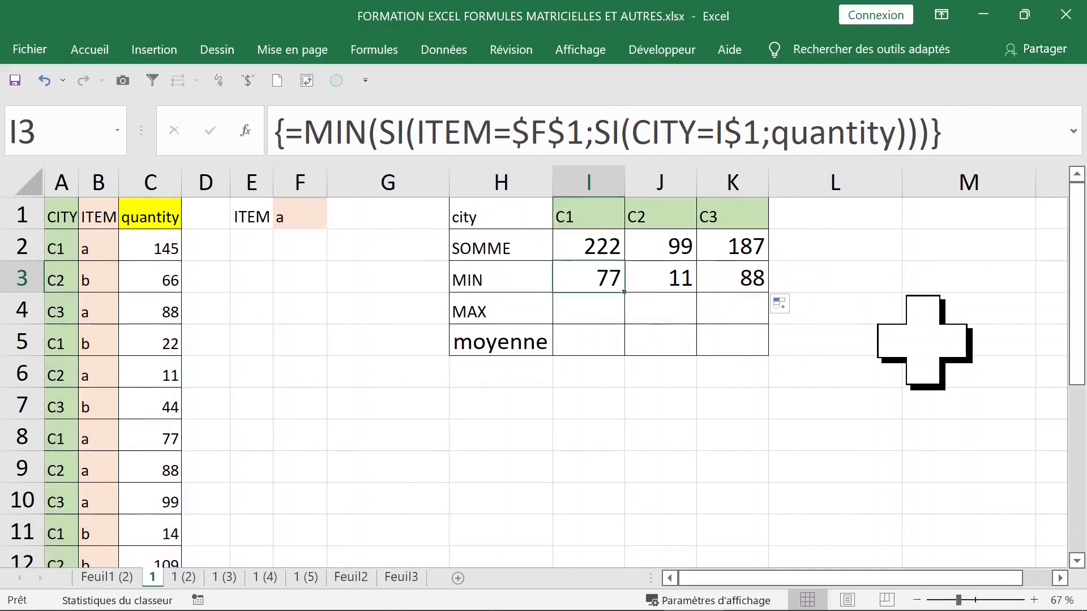
- Paste the formula into I4 as a MAX array formula and fill to K4, giving 145, 88, 99
{"action": "left_click", "coordinate": [583, 310]}
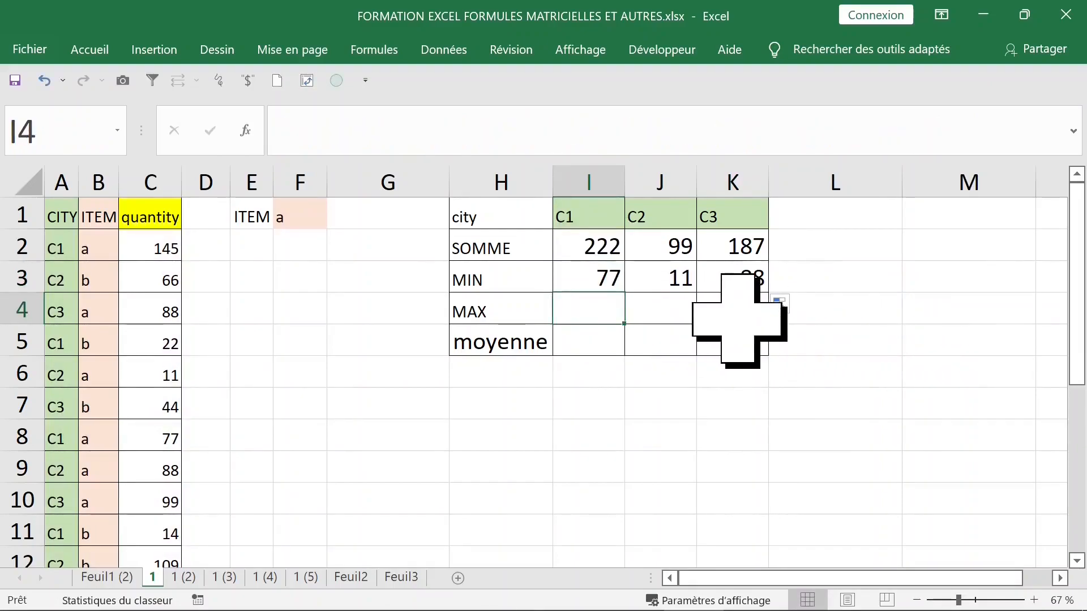
{"action": "key", "text": "ctrl+v"}
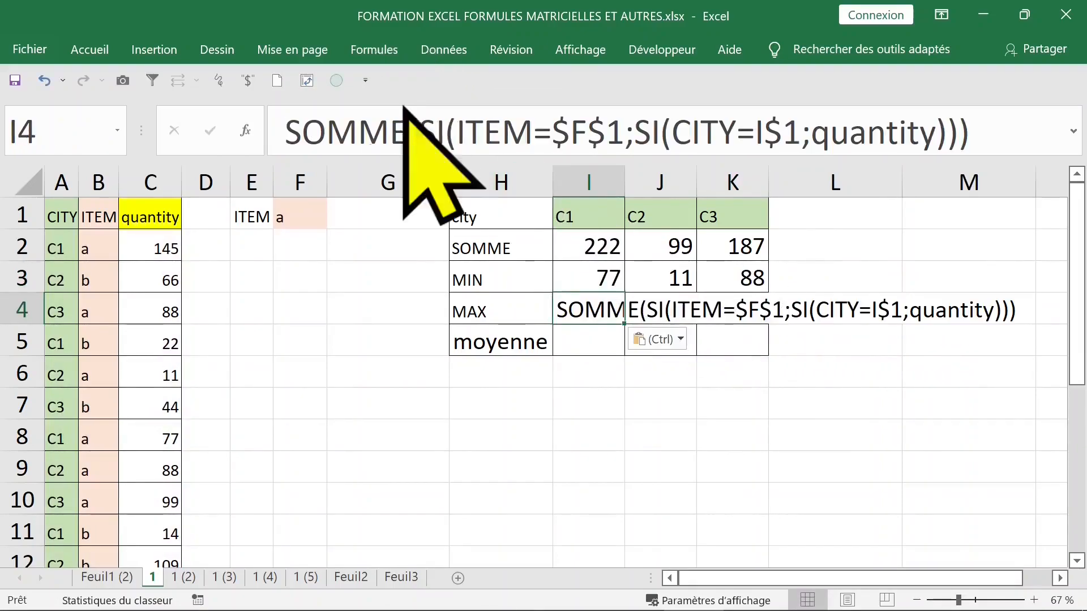
{"action": "double_click", "coordinate": [294, 125]}
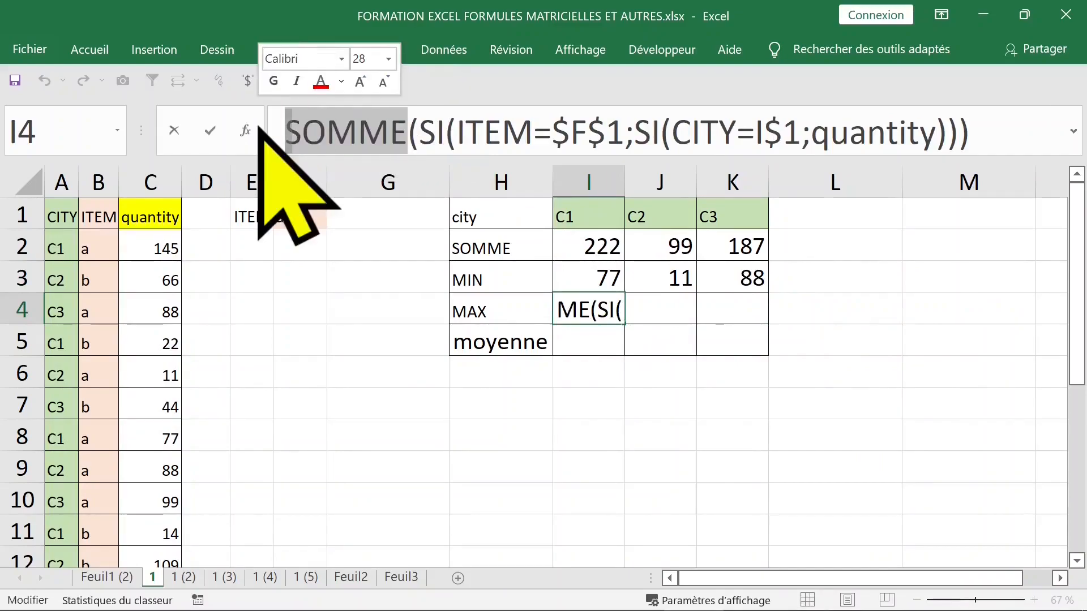
{"action": "type", "text": "max"}
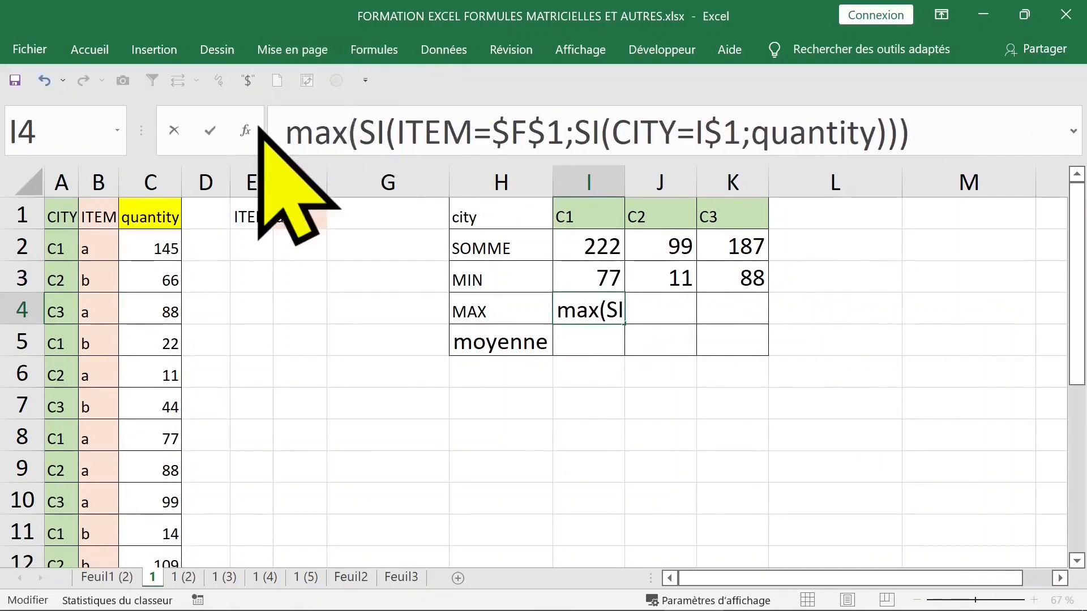
{"action": "left_click", "coordinate": [288, 132]}
{"action": "type", "text": "="}
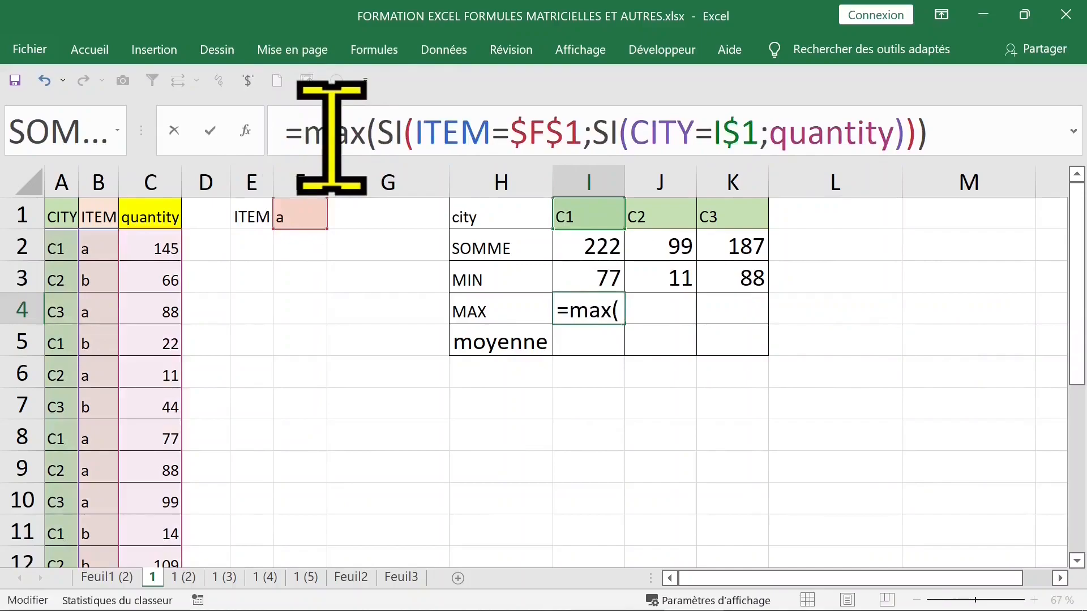
{"action": "left_click", "coordinate": [958, 143]}
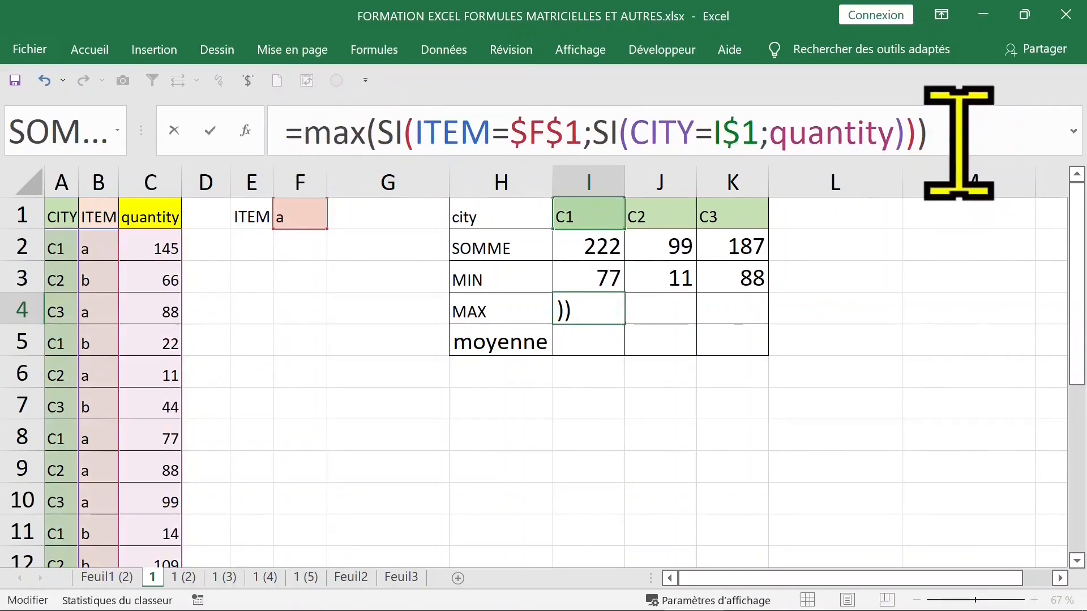
{"action": "key", "text": "ctrl+shift+Return"}
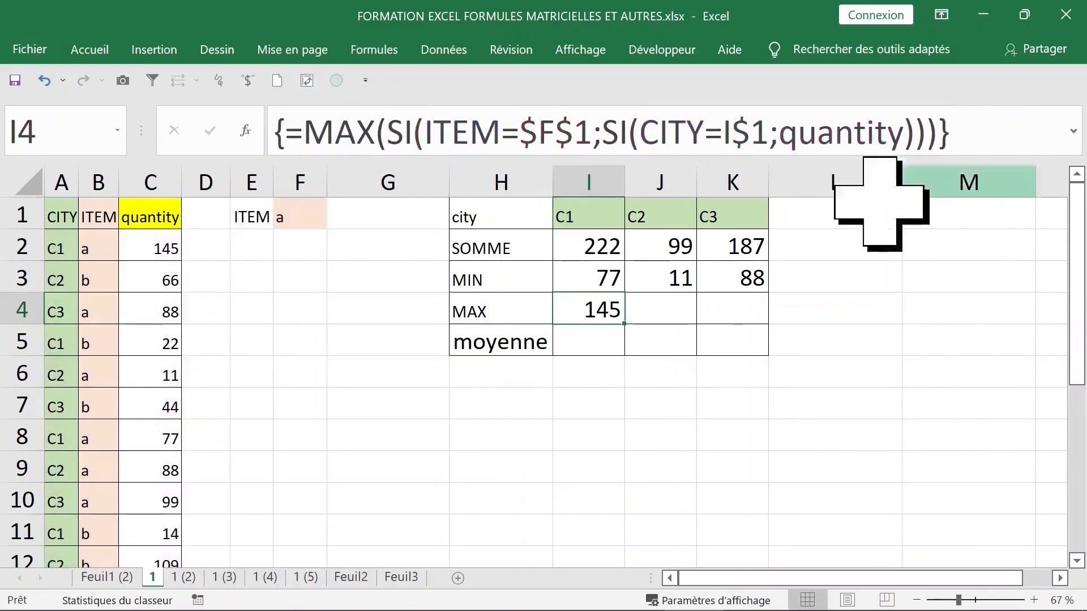
{"action": "left_click_drag", "start_coordinate": [628, 328], "coordinate": [761, 337]}
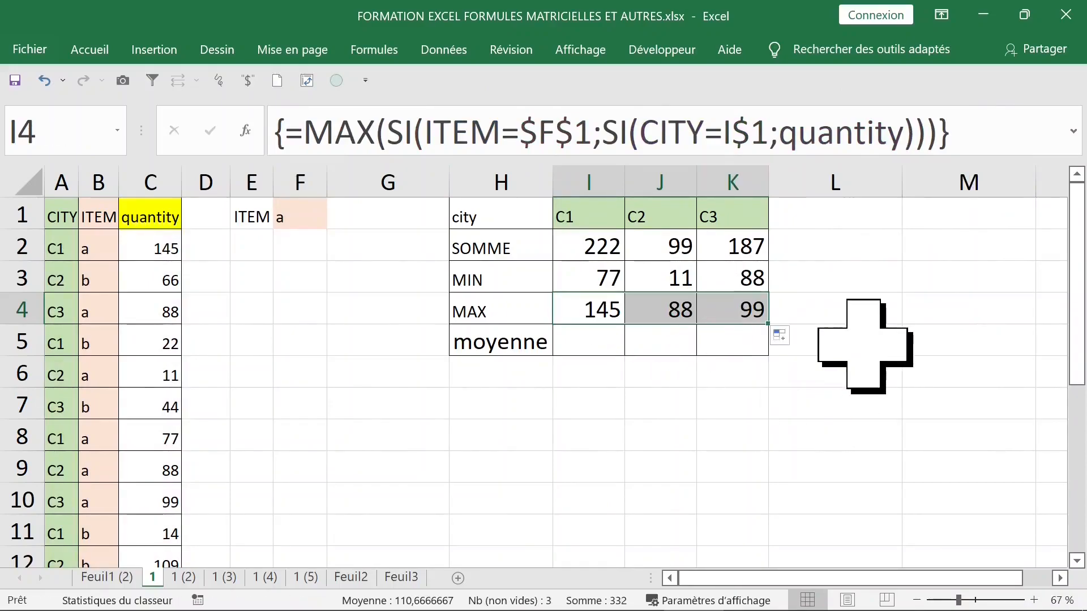
{"action": "left_click", "coordinate": [584, 342]}
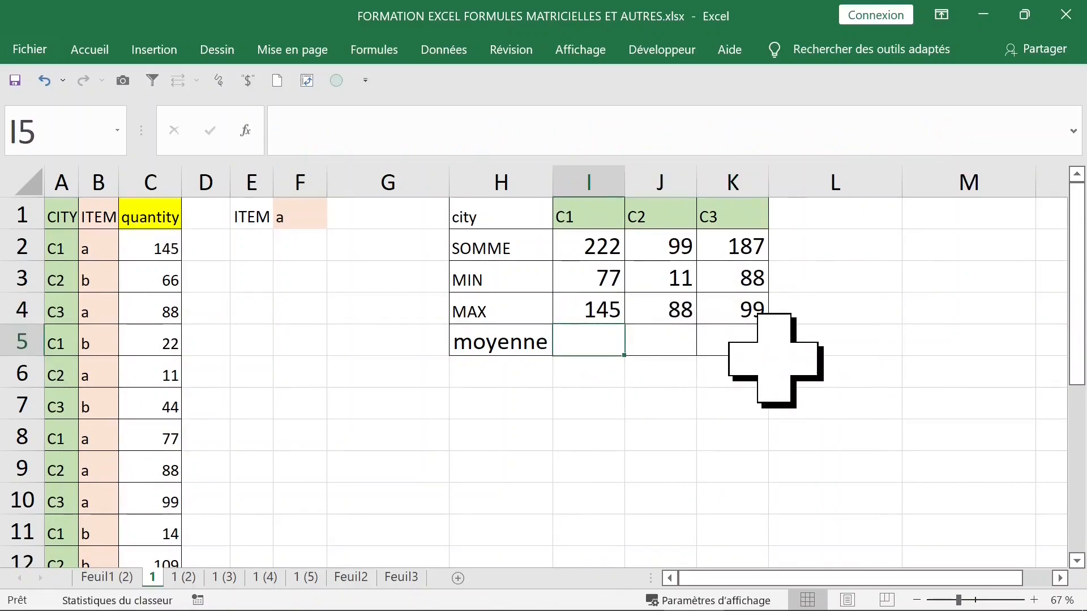
- Start I5's formula as =MOYENNE(SI(CITY using the named range list
{"action": "type", "text": "="}
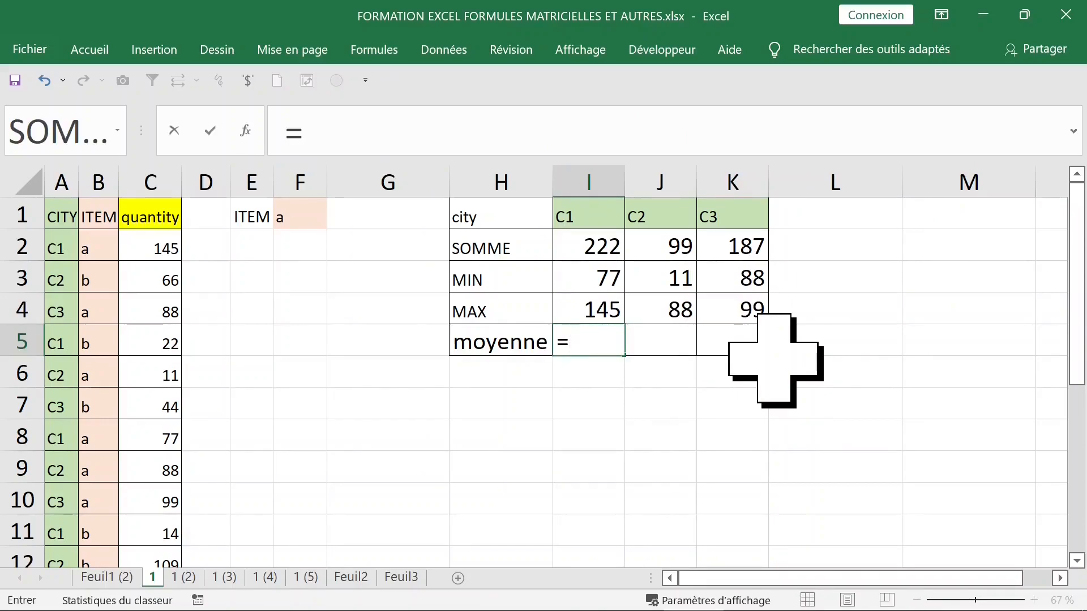
{"action": "type", "text": "moyenne"}
{"action": "key", "text": "Tab"}
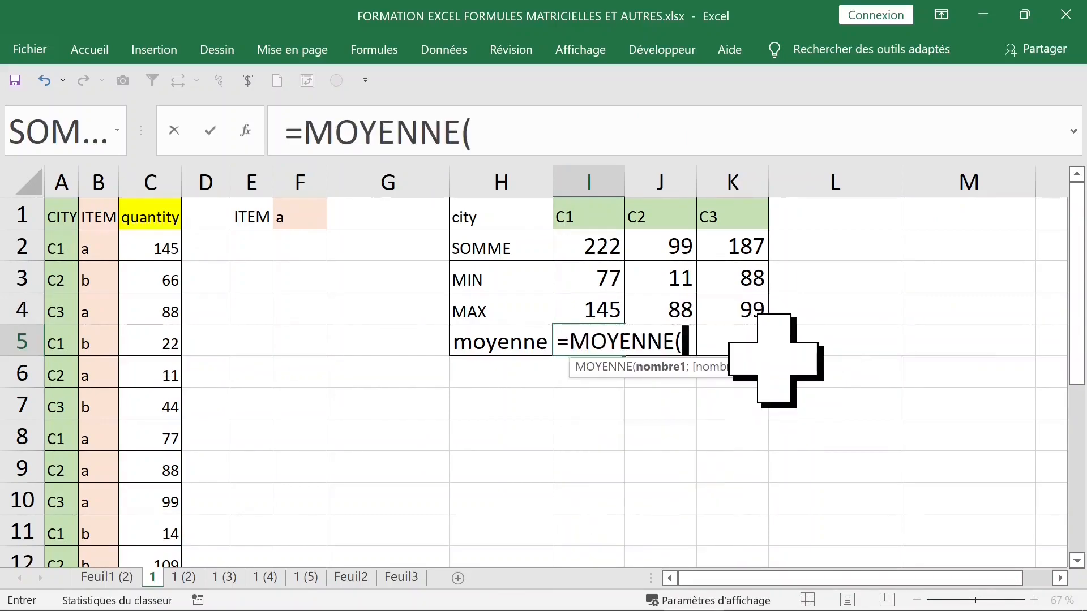
{"action": "type", "text": "si("}
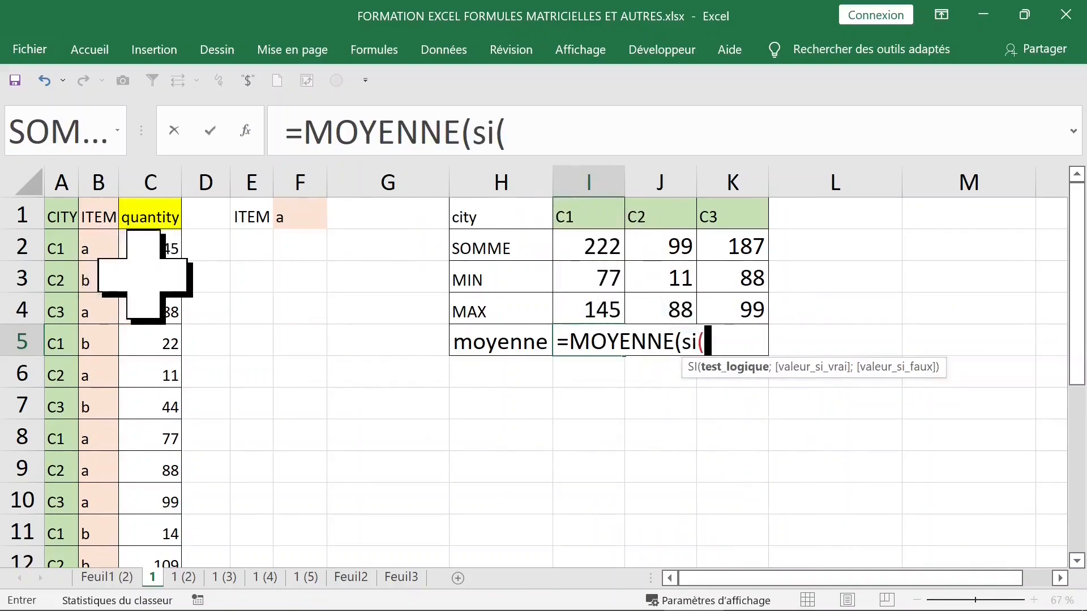
{"action": "key", "text": "F3"}
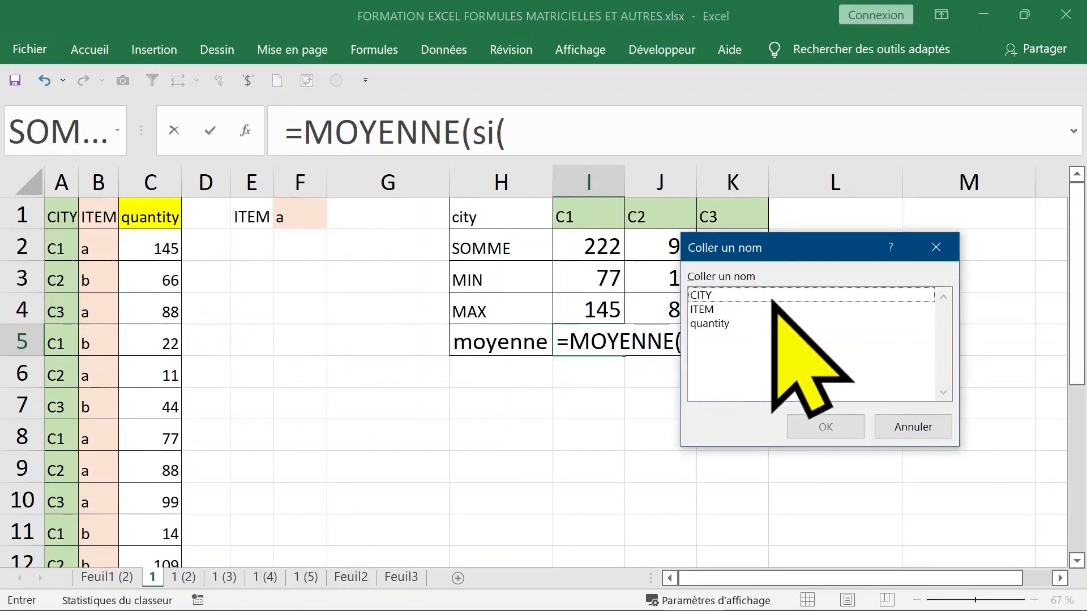
{"action": "left_click", "coordinate": [720, 297]}
{"action": "double_click", "coordinate": [720, 297]}
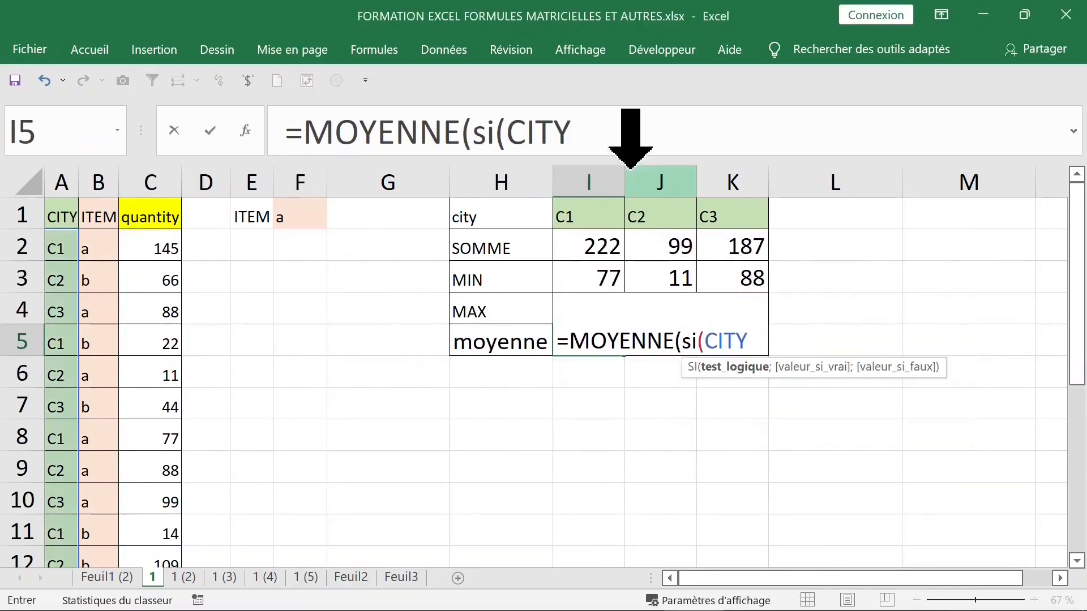
- Compare CITY against the row-locked header I$1 and open a nested SI
{"action": "type", "text": "="}
{"action": "left_click", "coordinate": [589, 217]}
{"action": "key", "text": "F3"}
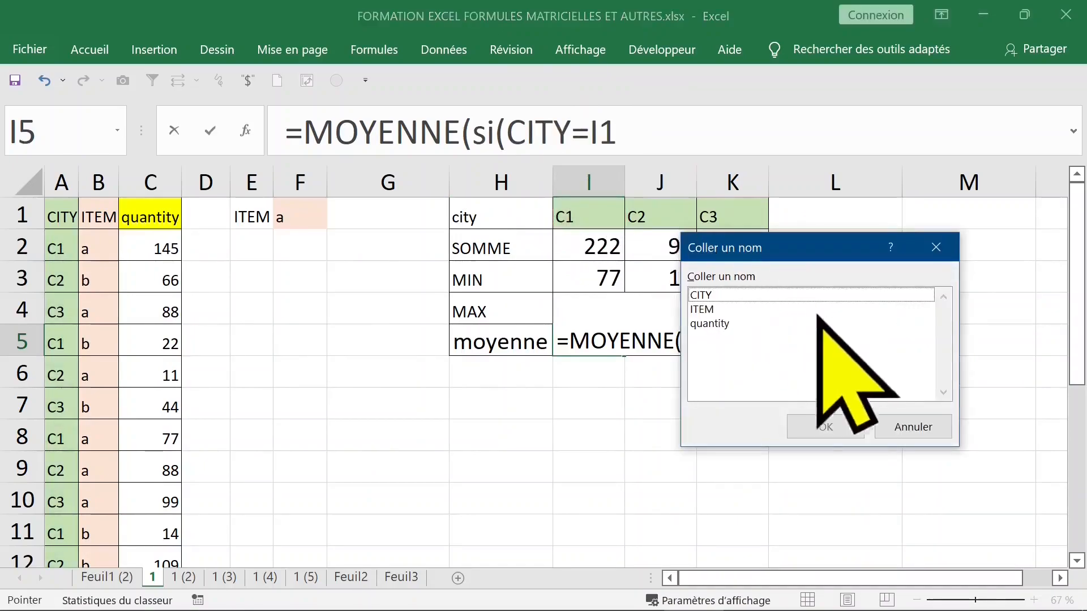
{"action": "left_click", "coordinate": [928, 431]}
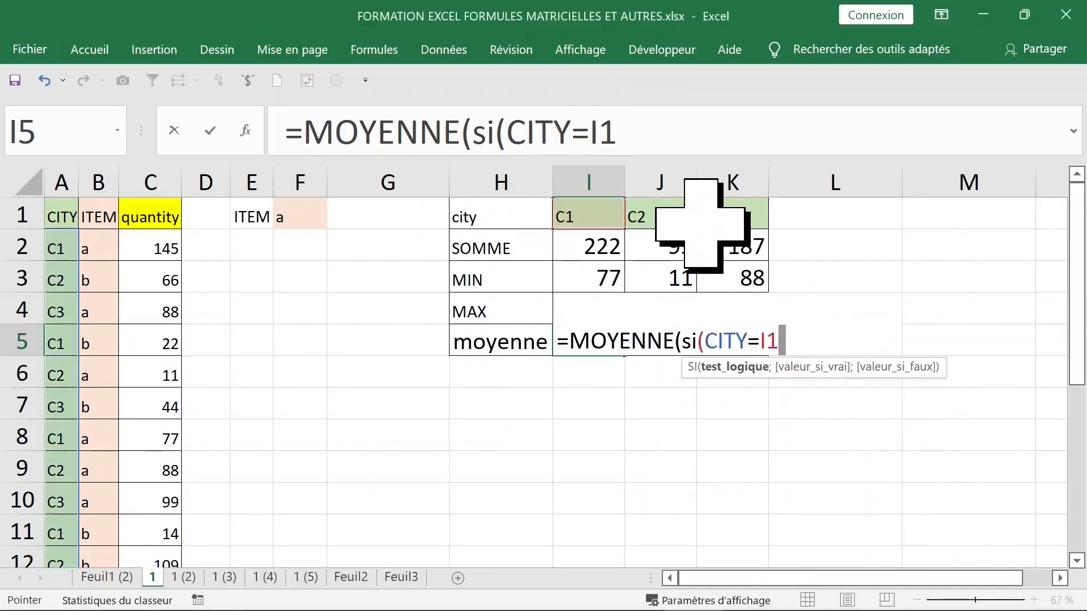
{"action": "key", "text": "F4"}
{"action": "key", "text": "F4"}
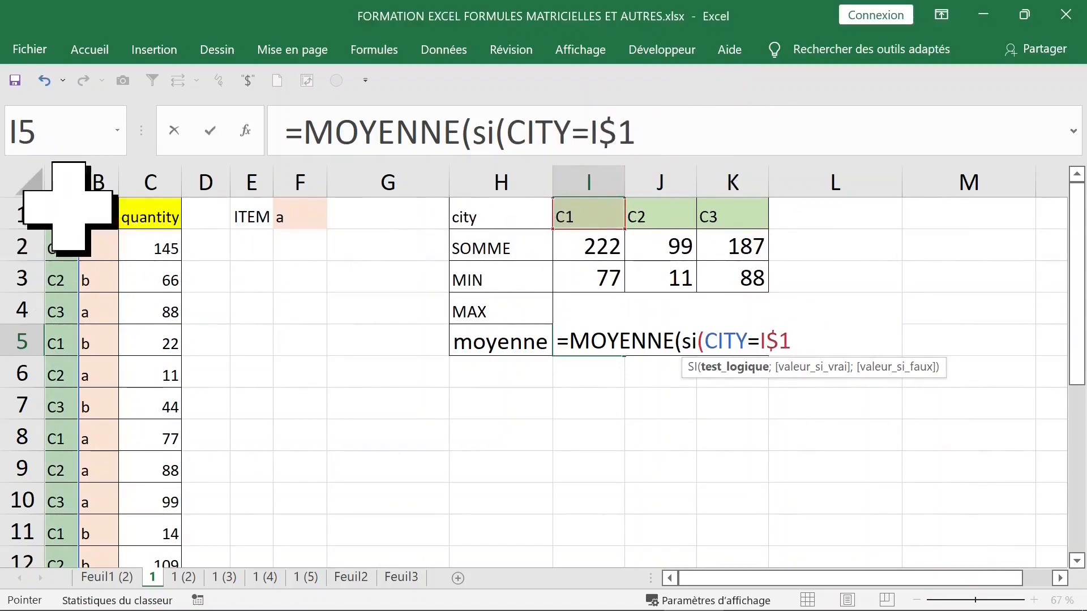
{"action": "left_click", "coordinate": [657, 136]}
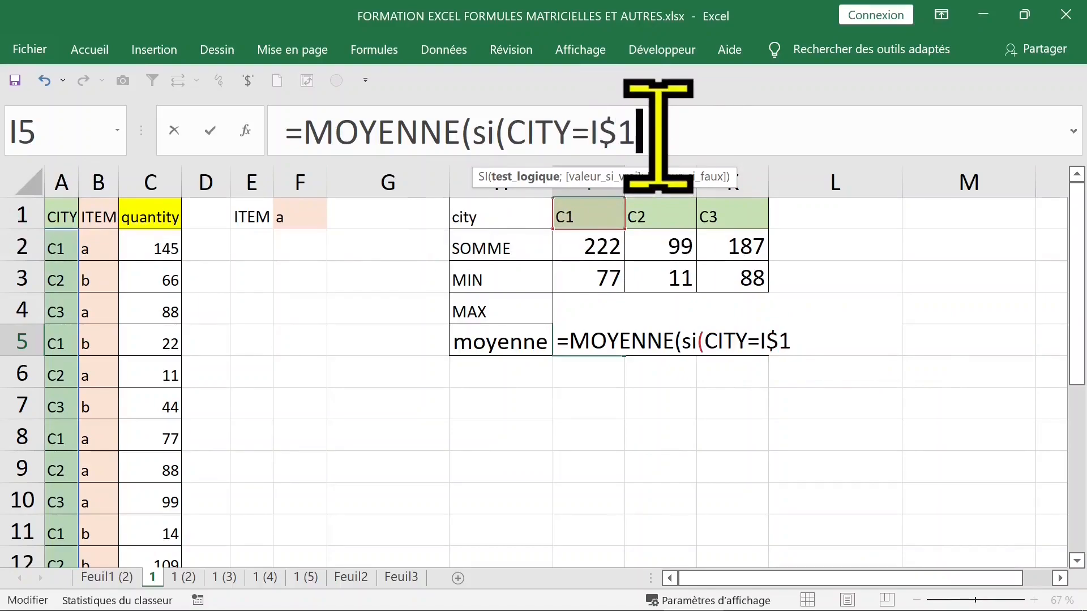
{"action": "type", "text": ";"}
{"action": "type", "text": "si"}
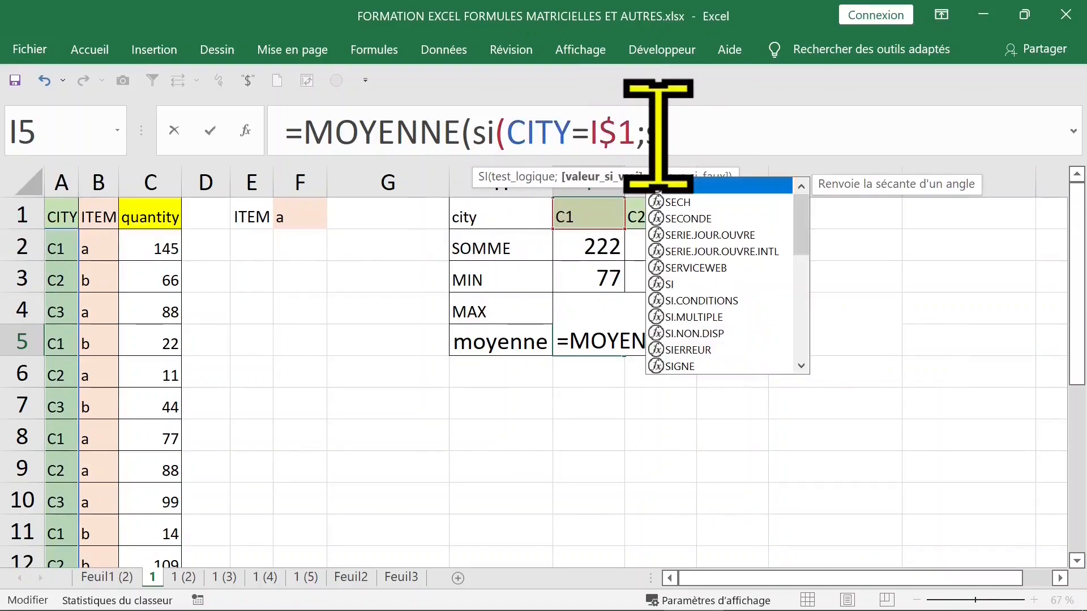
{"action": "key", "text": "Tab"}
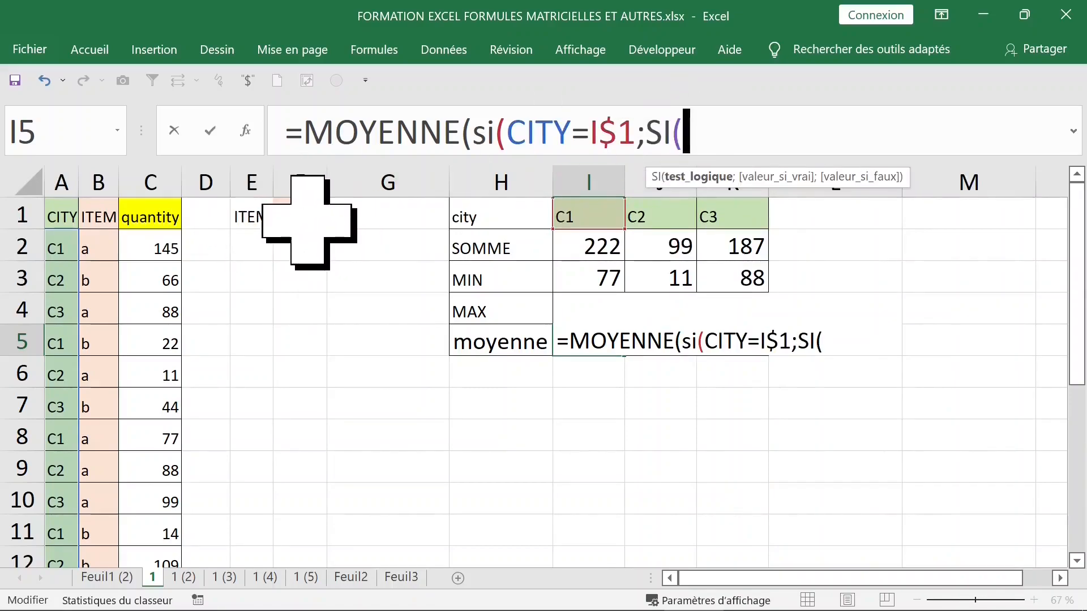
- Add the nested condition ITEM=$F$1 followed by a semicolon
{"action": "key", "text": "F3"}
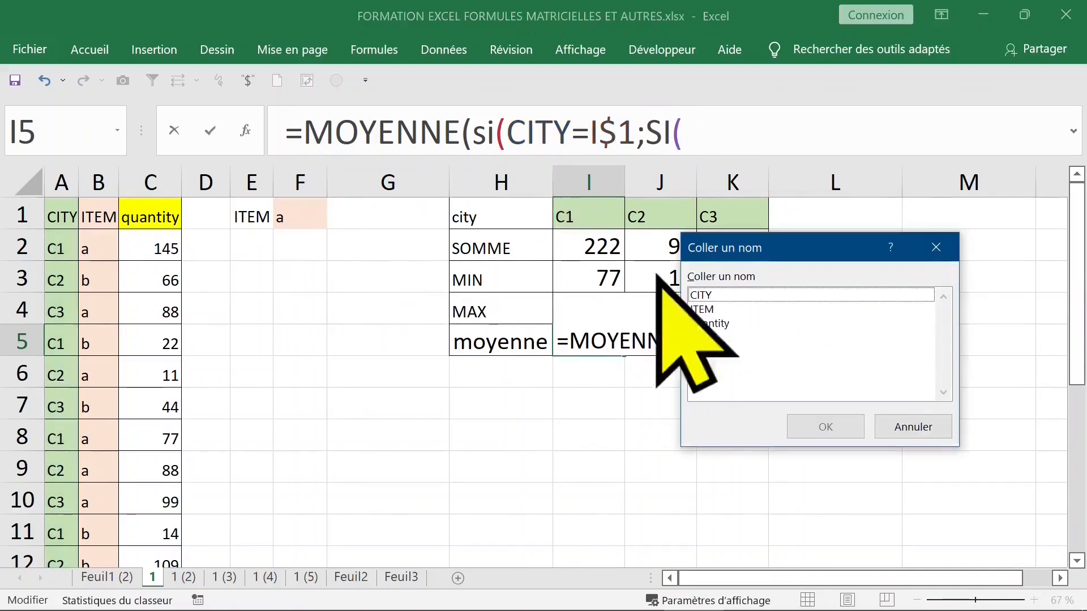
{"action": "left_click", "coordinate": [702, 295]}
{"action": "left_click", "coordinate": [702, 309]}
{"action": "key", "text": "Return"}
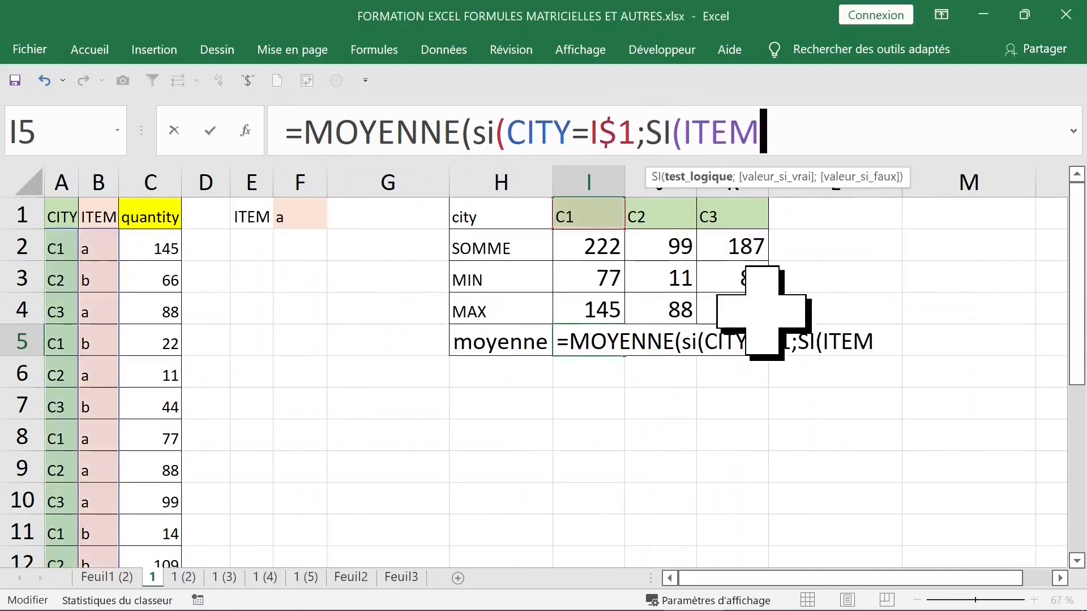
{"action": "type", "text": "="}
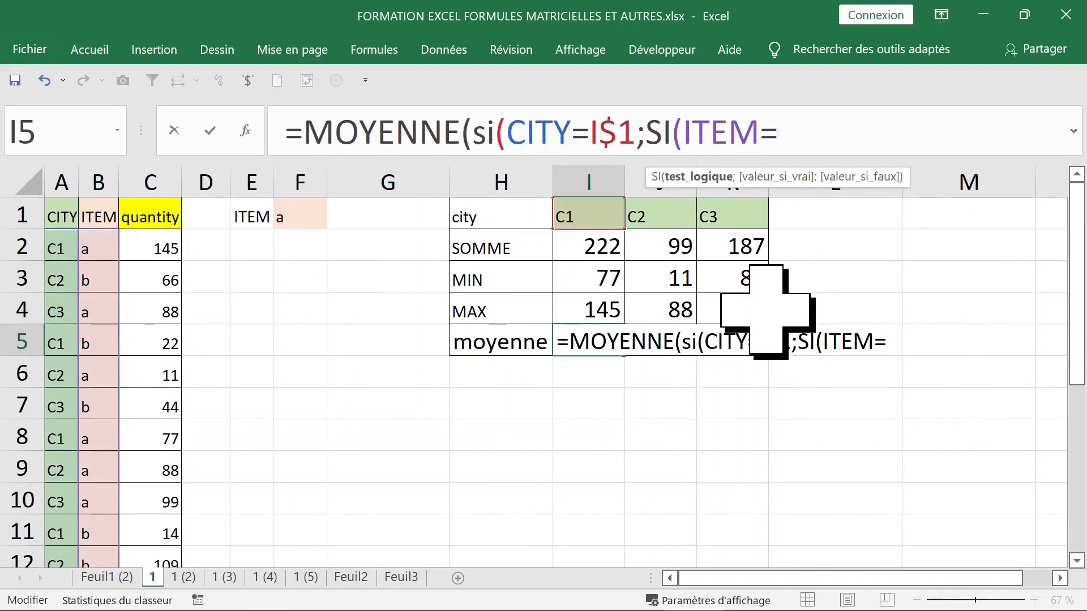
{"action": "left_click", "coordinate": [306, 215]}
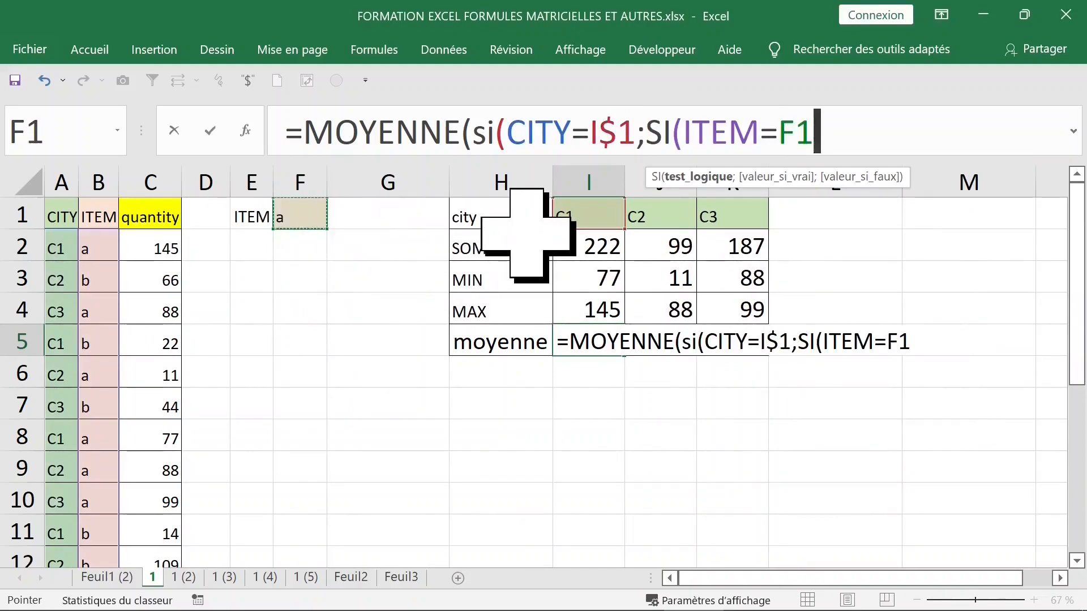
{"action": "key", "text": "F4"}
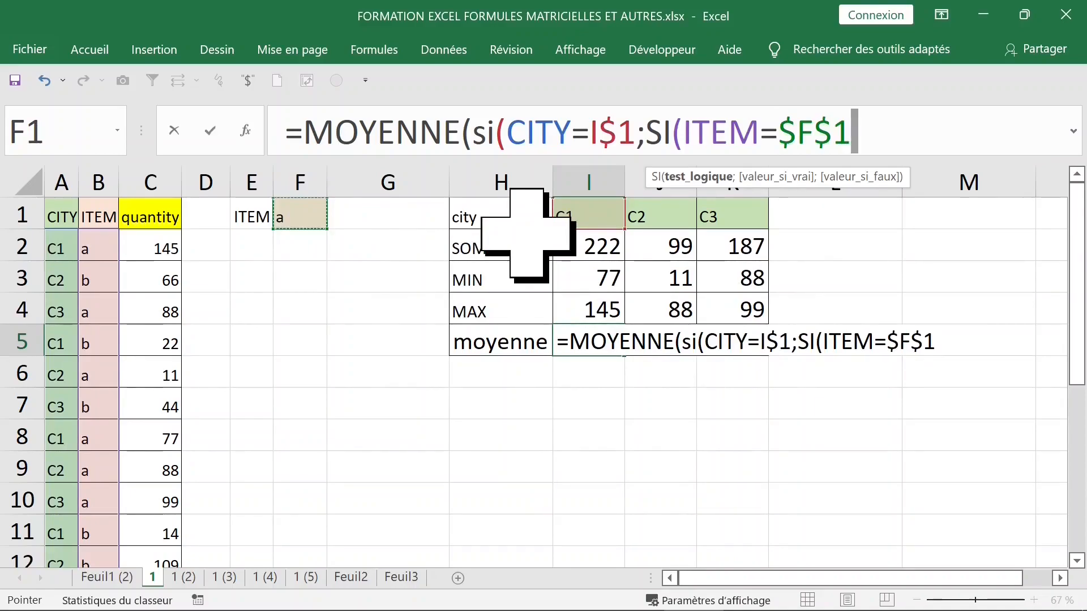
{"action": "type", "text": ";"}
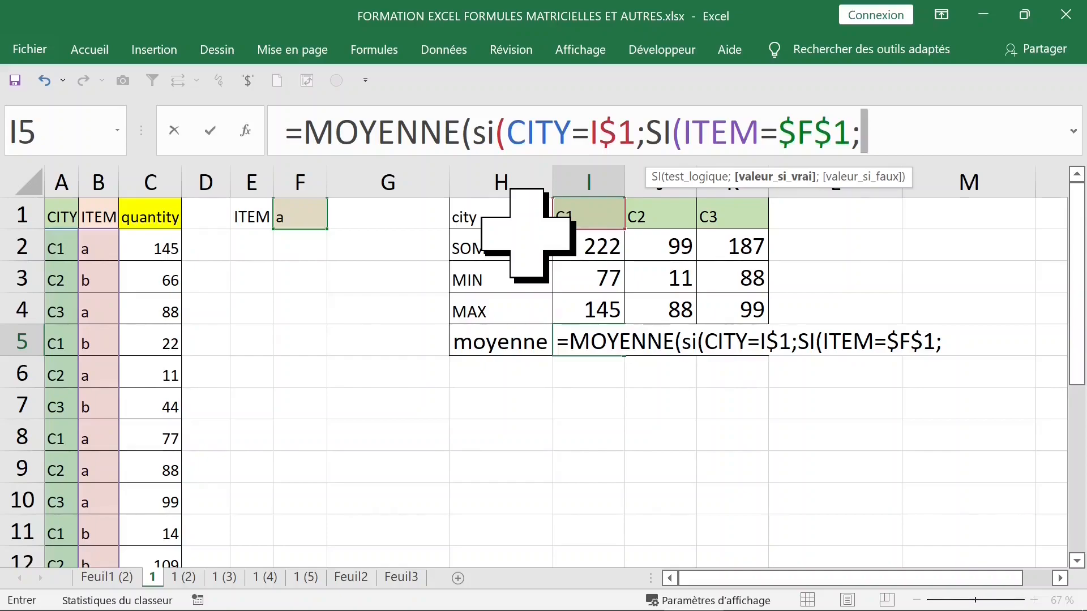
- Insert the quantity range, close with ))) and confirm I5 as an array formula
{"action": "key", "text": "F3"}
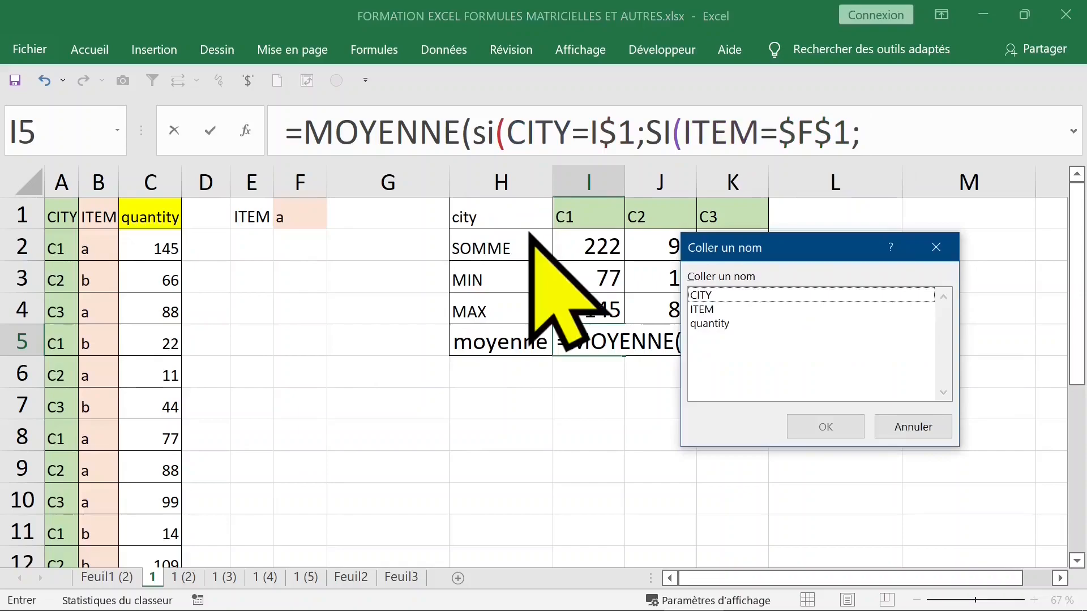
{"action": "left_click", "coordinate": [716, 325]}
{"action": "double_click", "coordinate": [717, 325]}
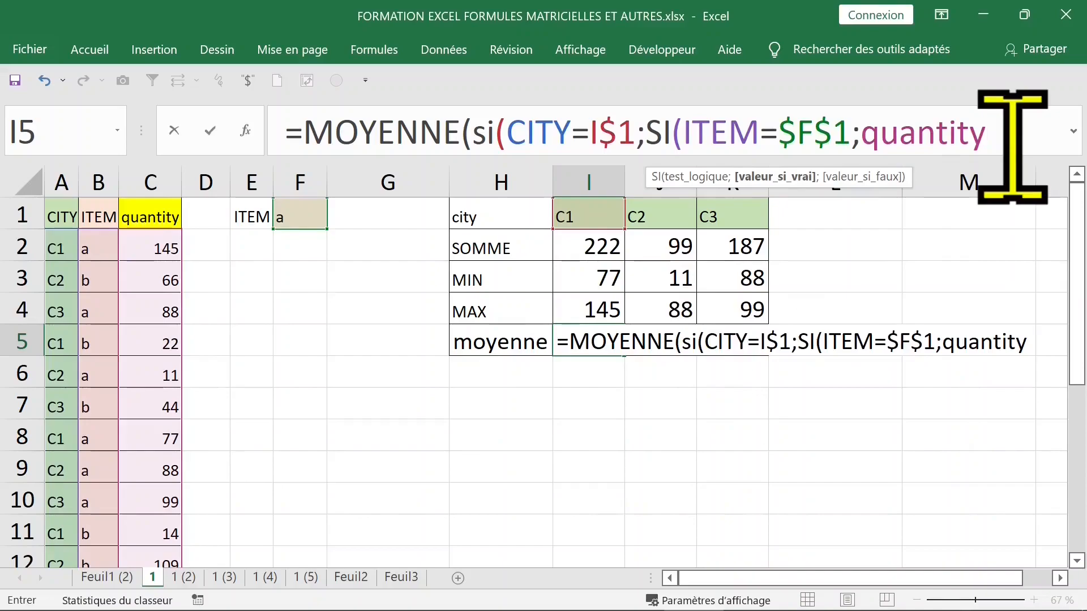
{"action": "type", "text": "))"}
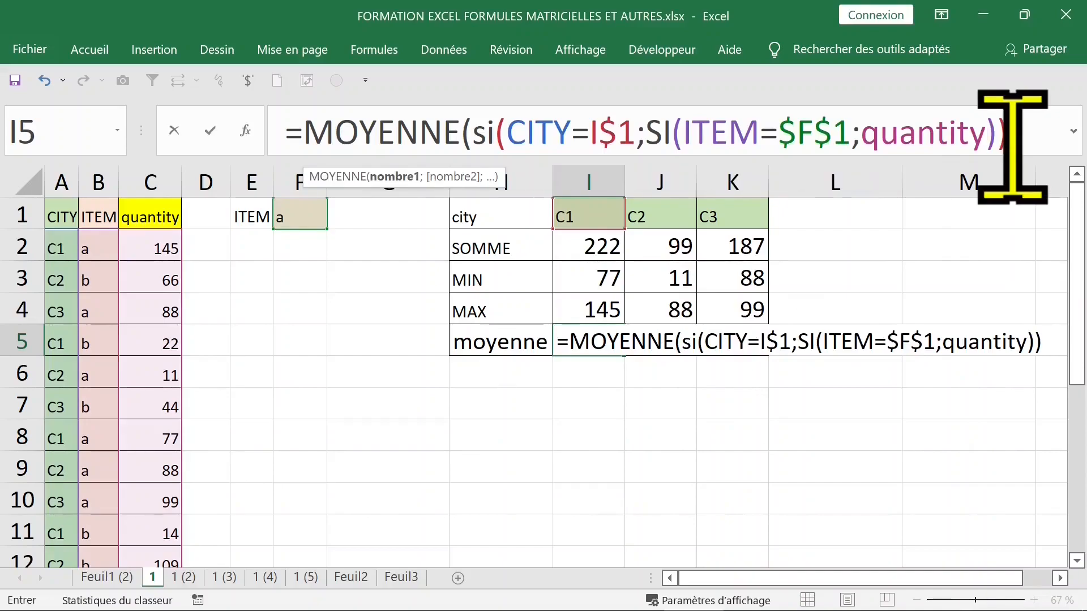
{"action": "type", "text": ")"}
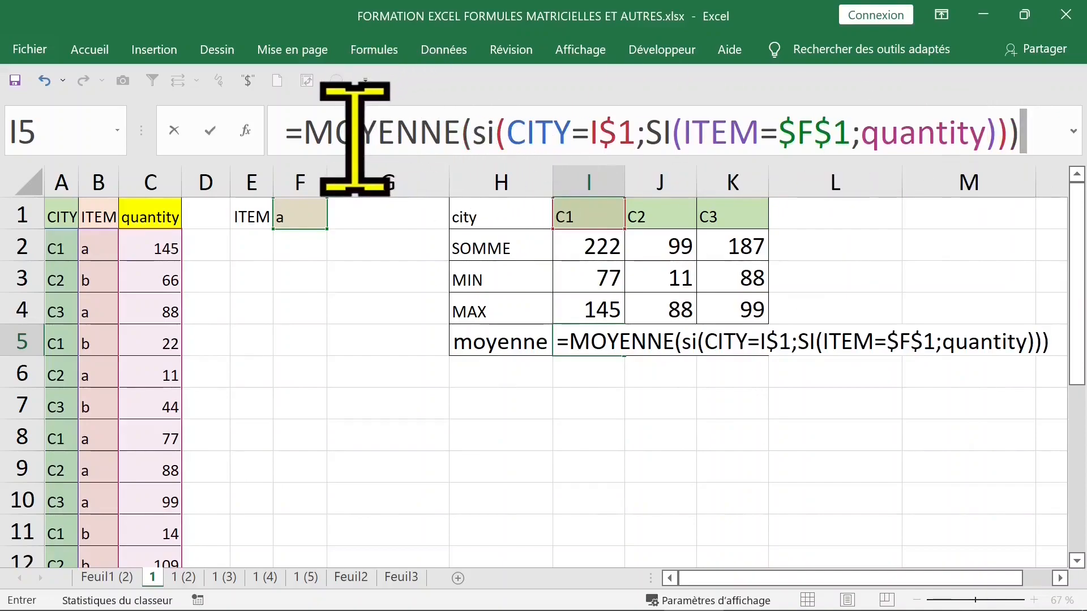
{"action": "key", "text": "ctrl+shift+Return"}
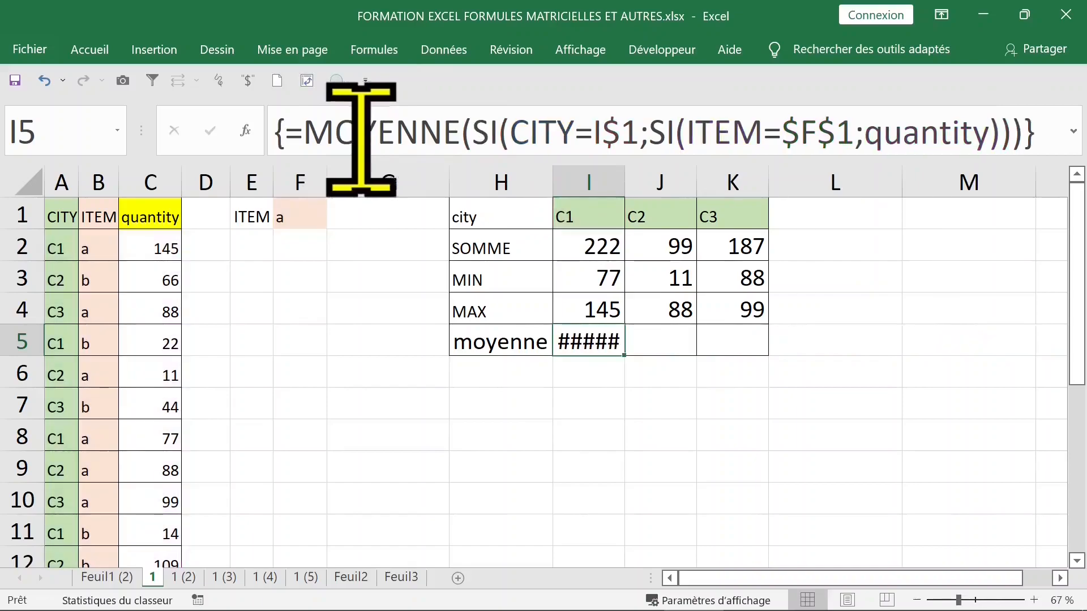
- Give I5 a two-decimal number format and fill it to K5: 111,00, 49,50, 93,50
{"action": "left_click_drag", "start_coordinate": [629, 186], "coordinate": [634, 187]}
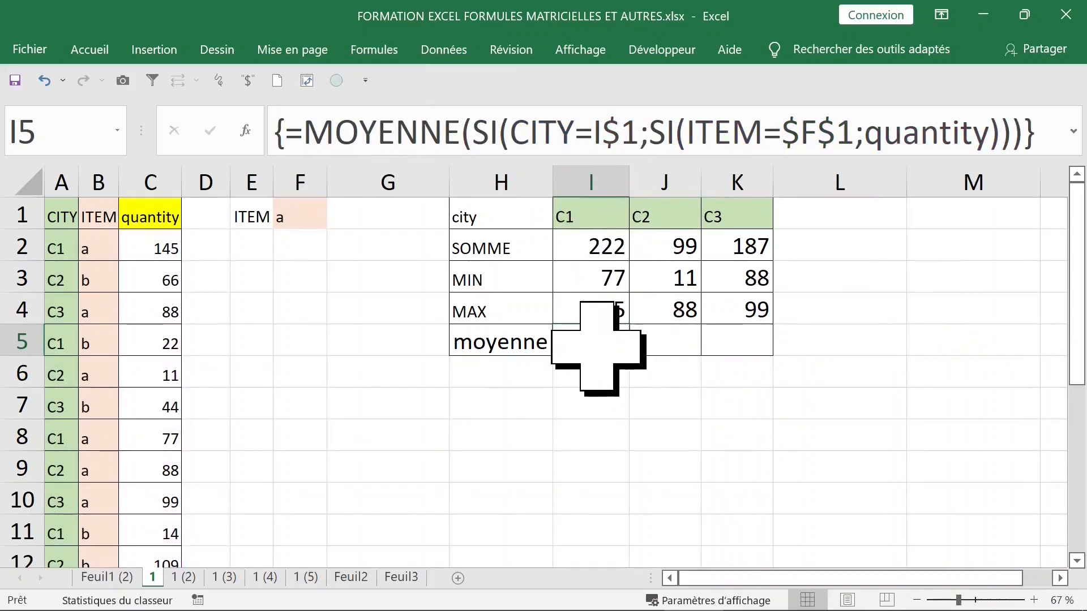
{"action": "double_click", "coordinate": [92, 56]}
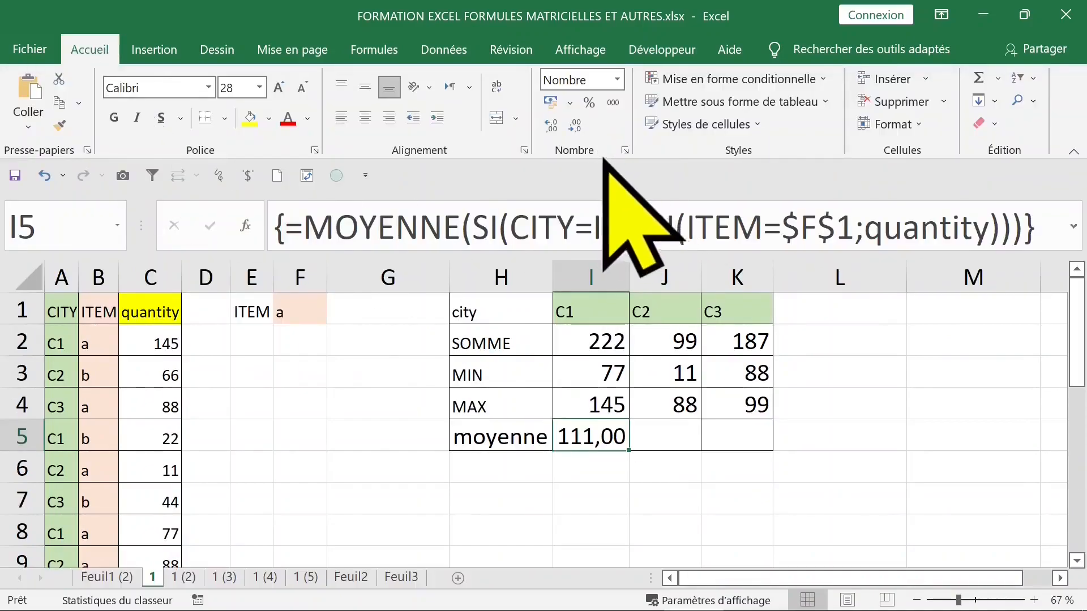
{"action": "left_click", "coordinate": [624, 150]}
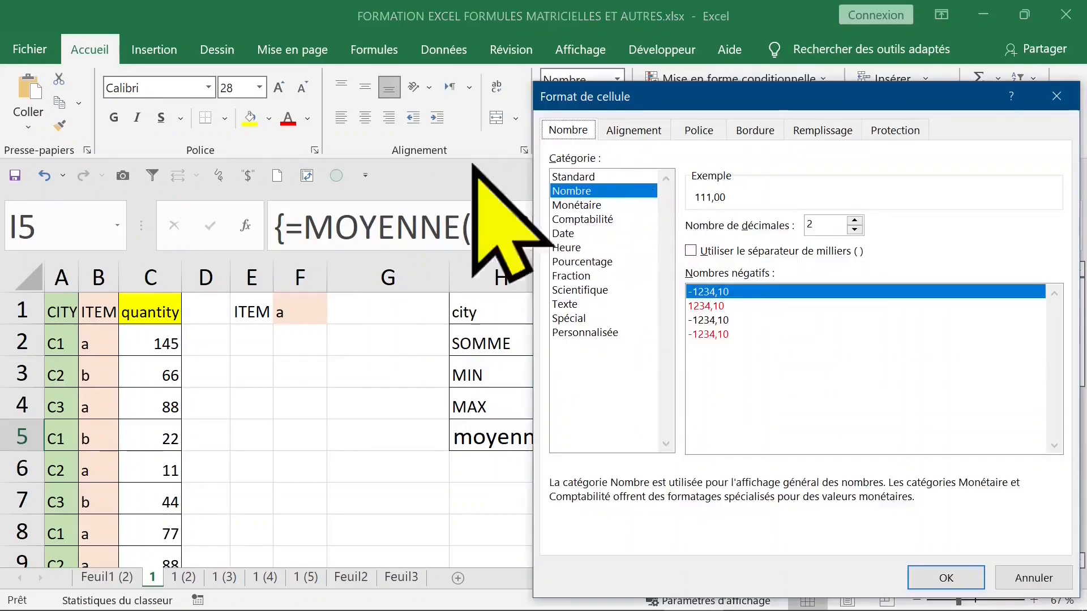
{"action": "left_click", "coordinate": [586, 205]}
{"action": "left_click", "coordinate": [584, 190]}
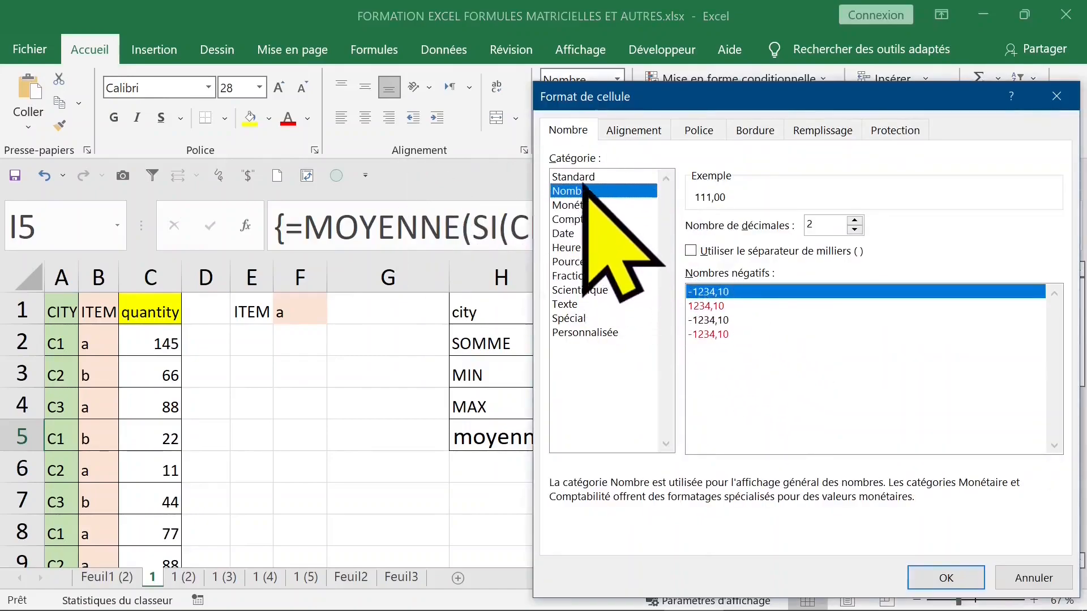
{"action": "left_click", "coordinate": [855, 221]}
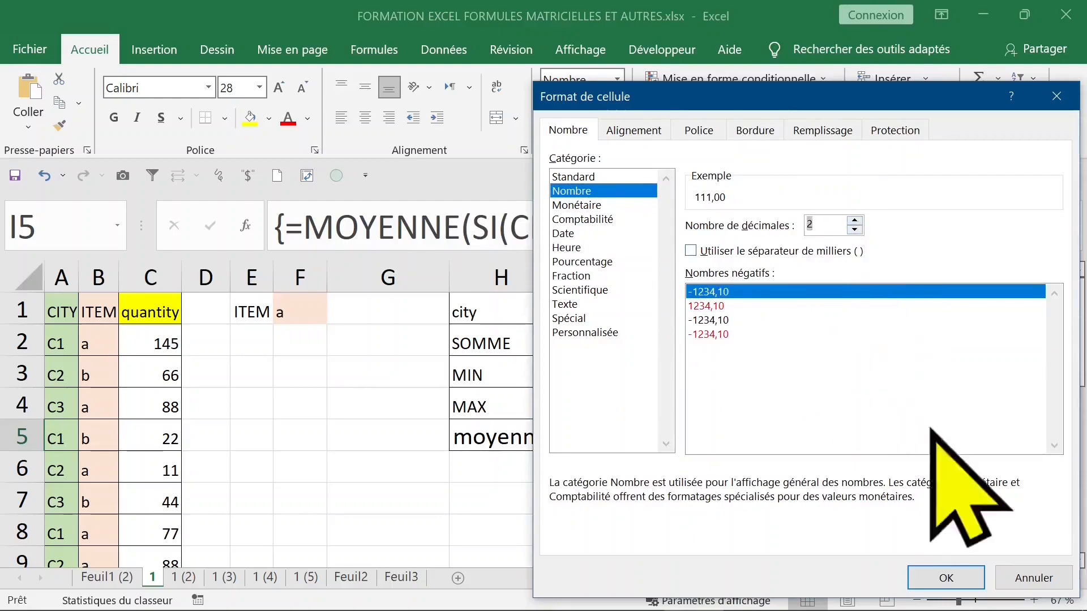
{"action": "left_click", "coordinate": [954, 575]}
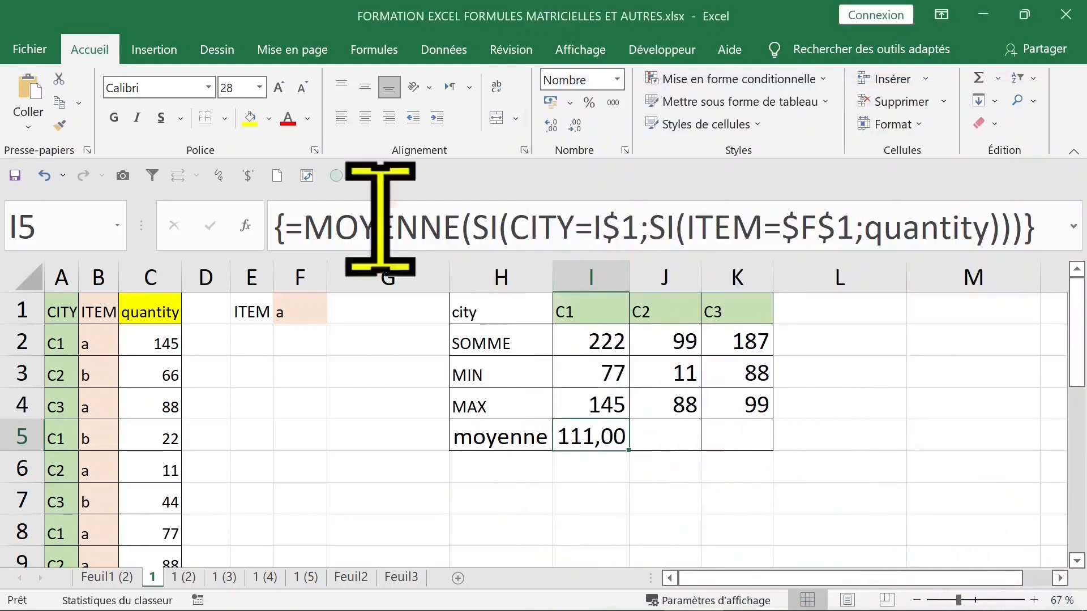
{"action": "double_click", "coordinate": [90, 54]}
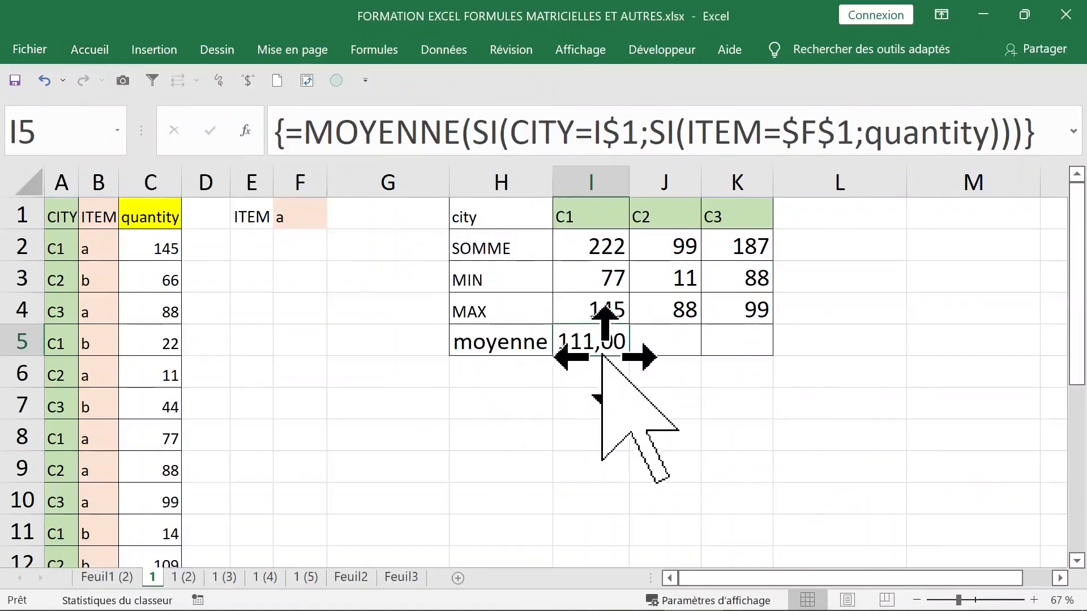
{"action": "left_click_drag", "start_coordinate": [640, 364], "coordinate": [774, 360]}
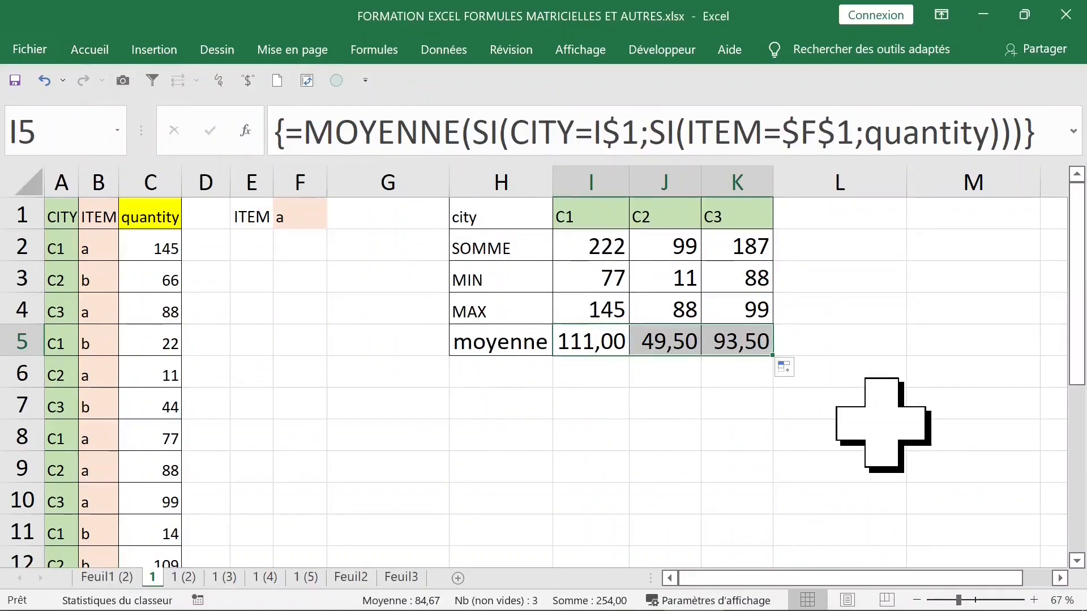